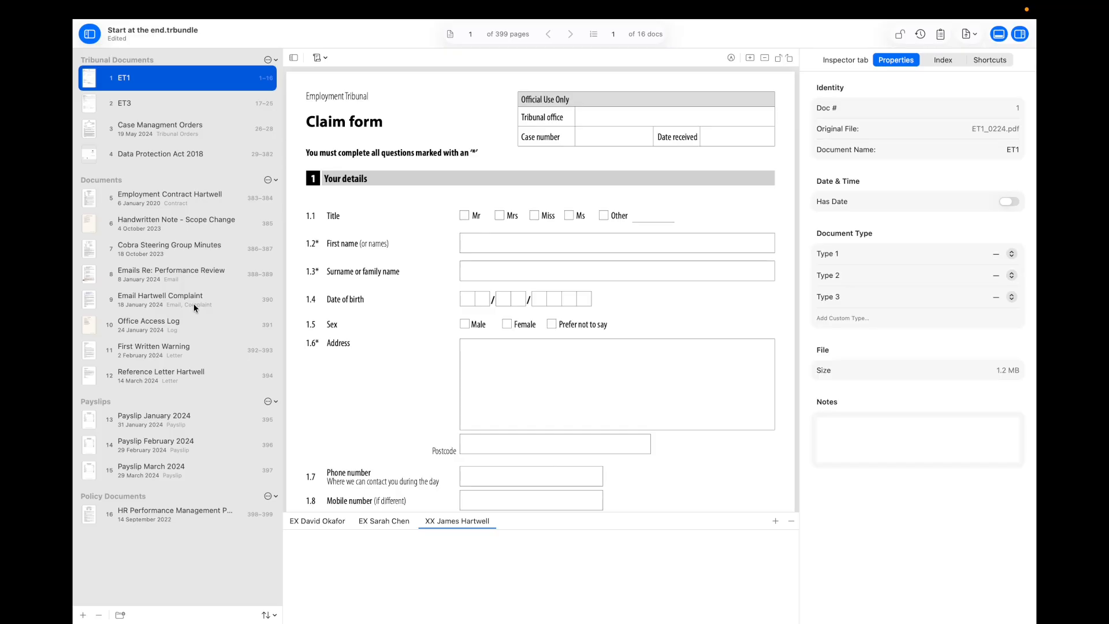
Show the ET1 claim form's page thumbnails and enlarge them by widening the thumbnail strip.
click(428, 217)
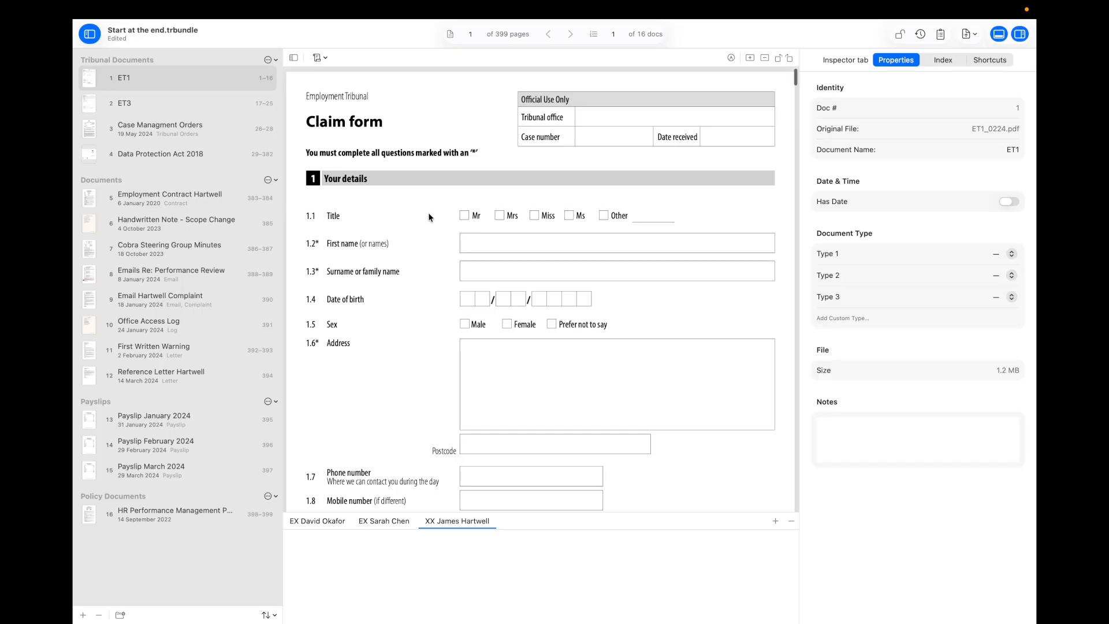
click(293, 58)
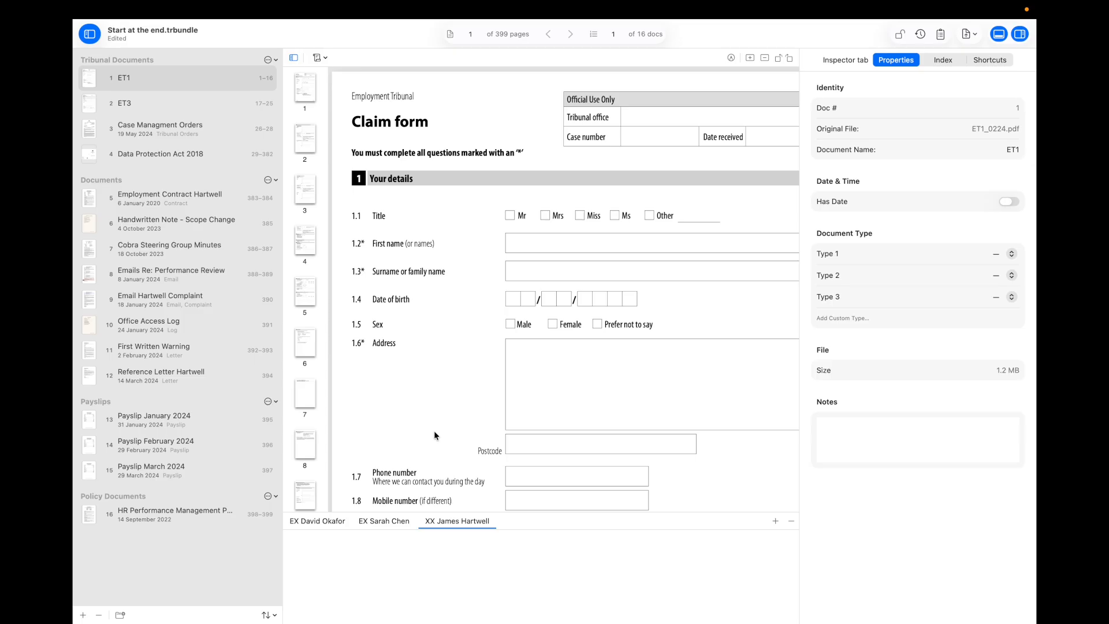
scroll(431, 434, down, 2)
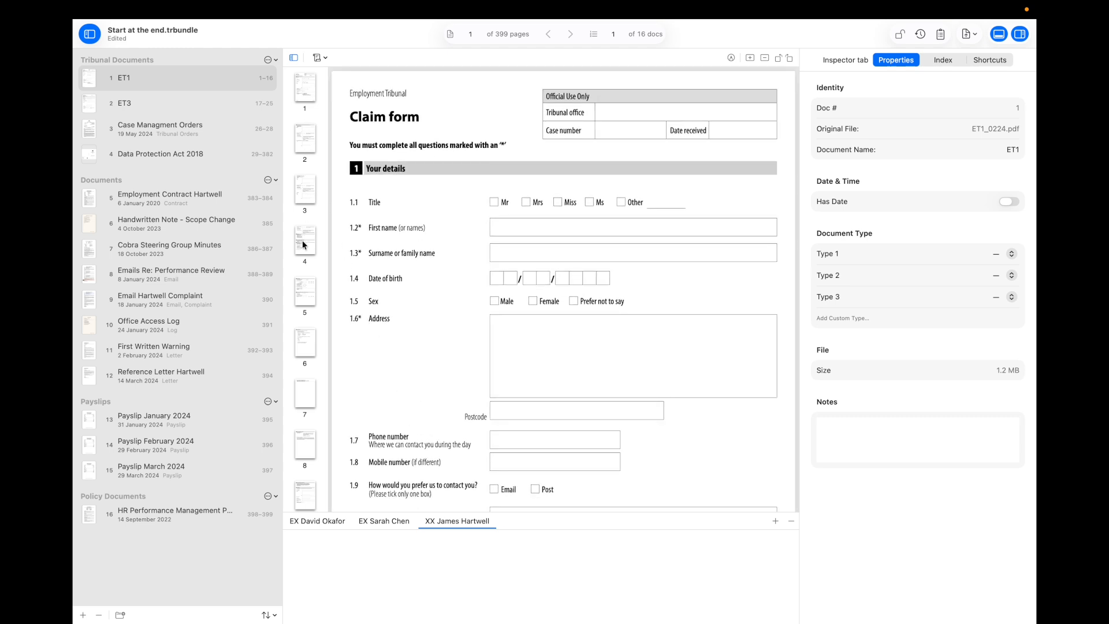
click(305, 88)
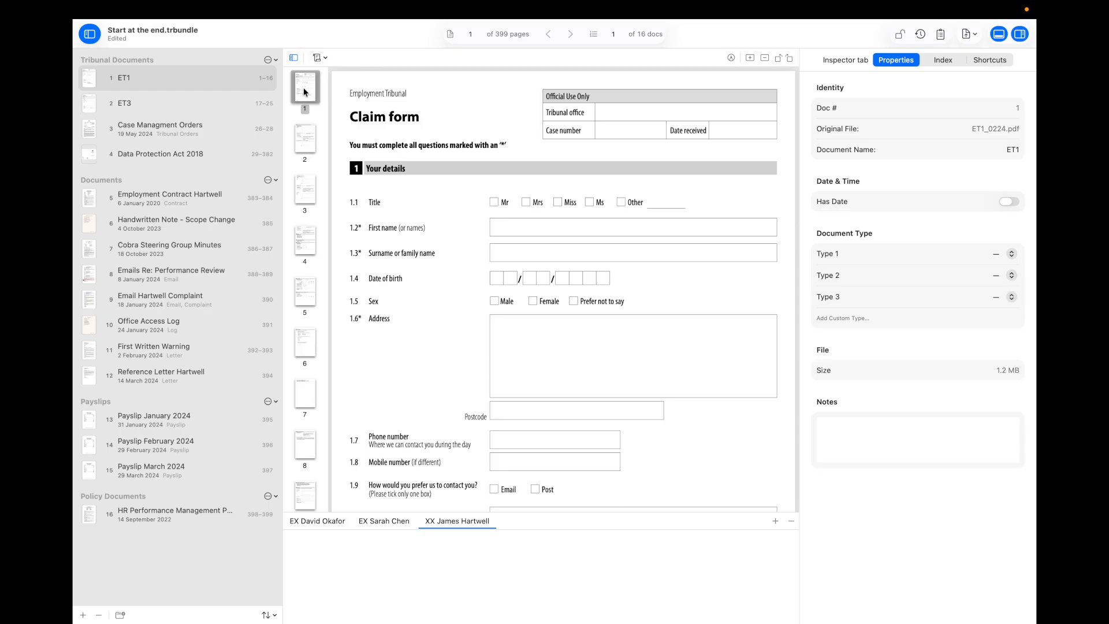
drag(331, 253, 433, 248)
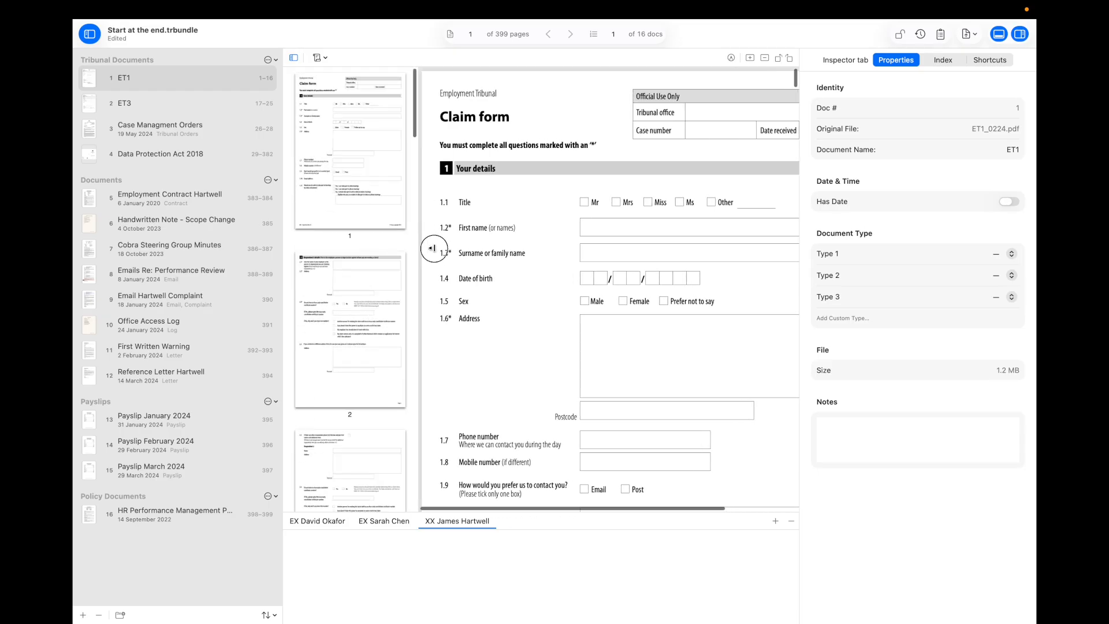
View pages 5 and 6 of the ET1 claim form using the enlarged thumbnails.
scroll(363, 311, down, 10)
click(363, 323)
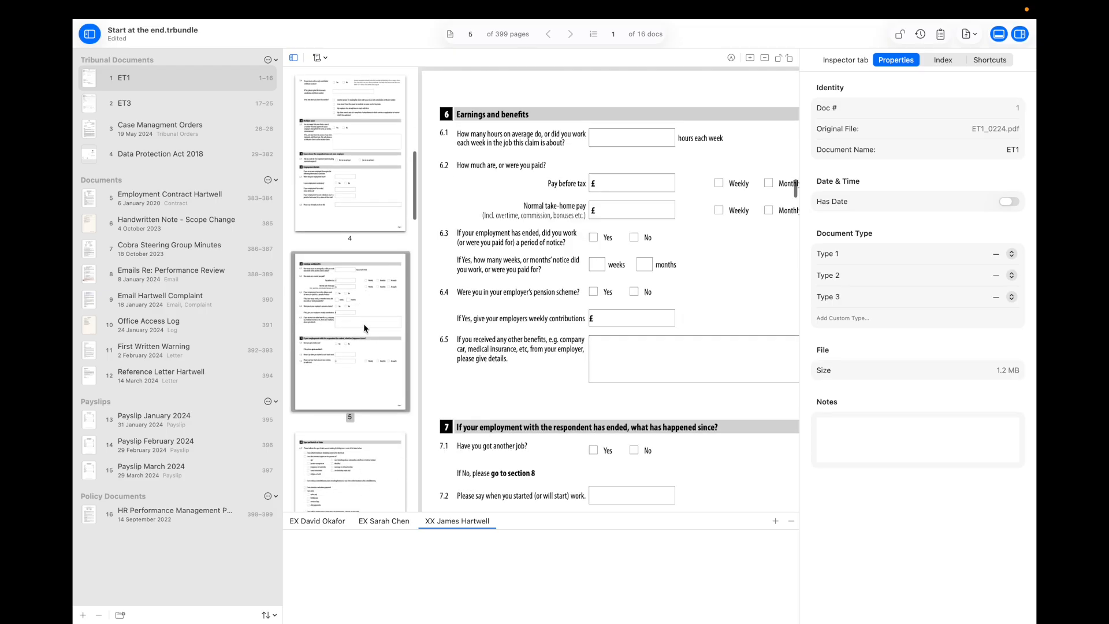
click(366, 469)
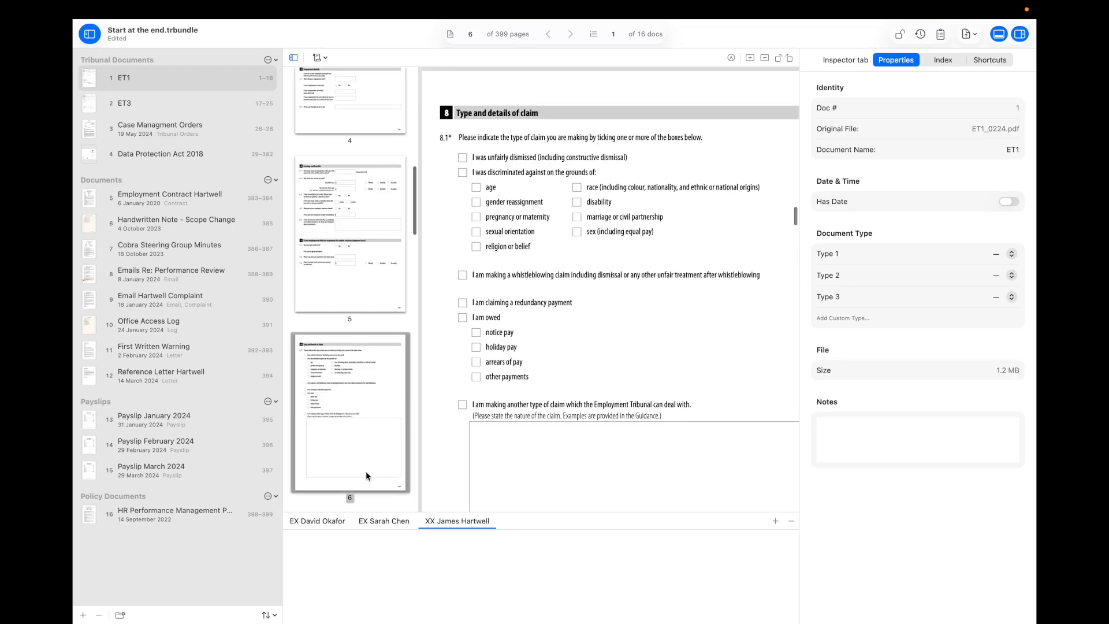
scroll(355, 254, up, 10)
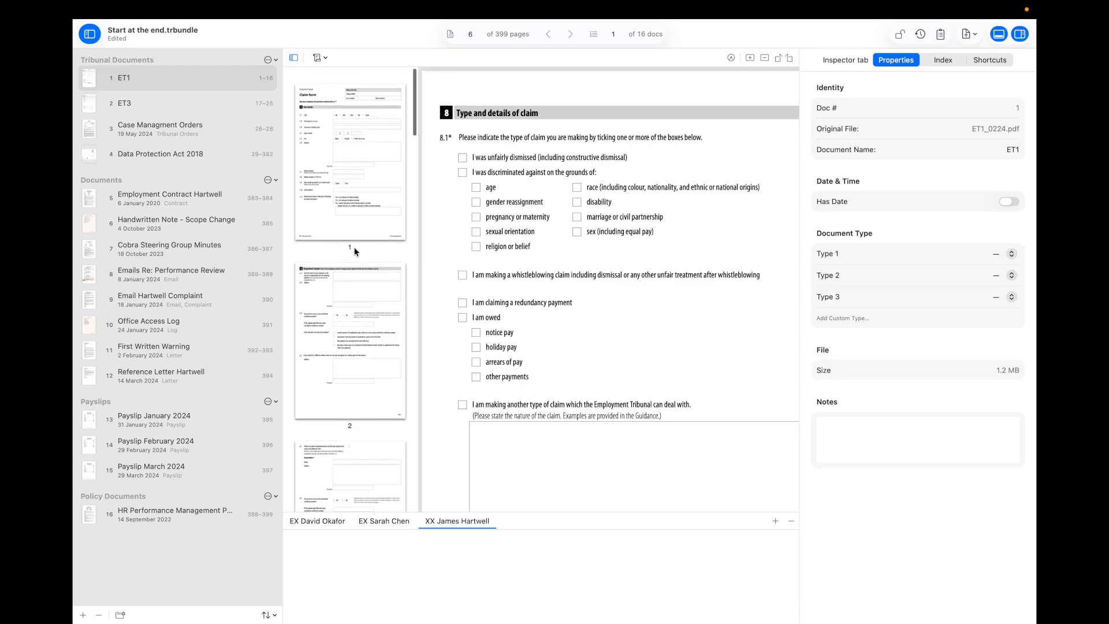
Shrink the thumbnail strip, view pages 8 and 1 of the ET1, and hide the thumbnails.
drag(418, 244, 326, 248)
click(306, 450)
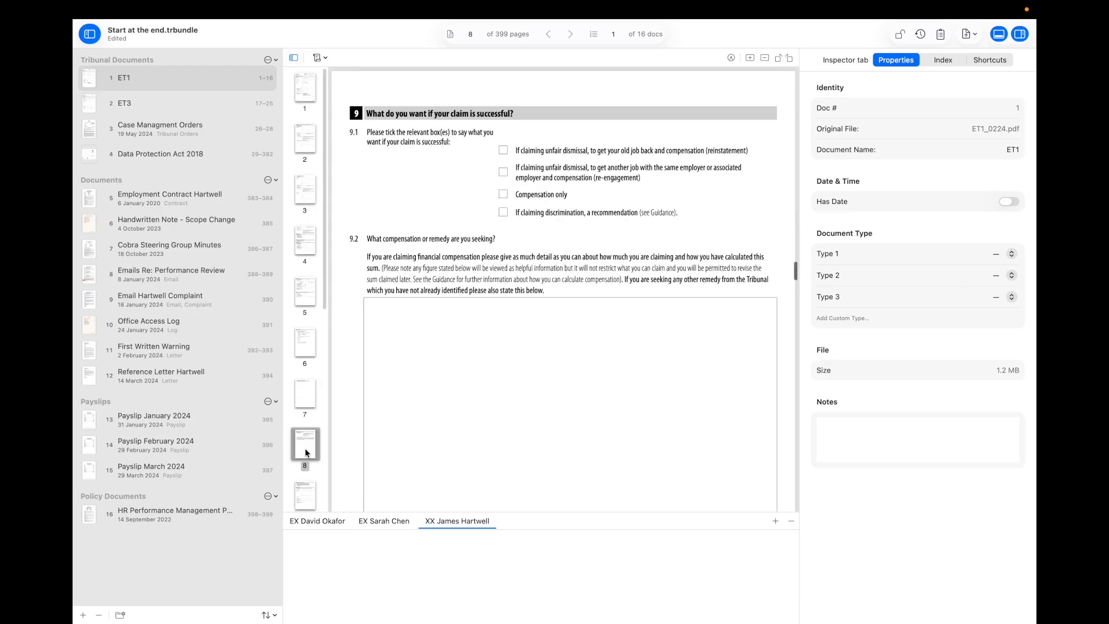
click(303, 86)
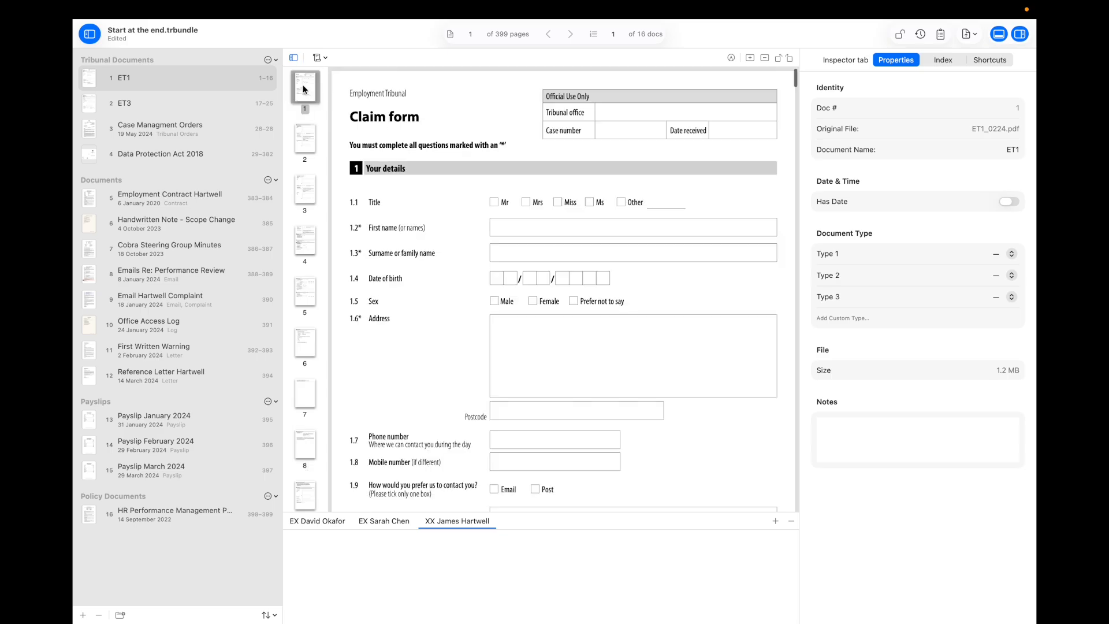
click(294, 58)
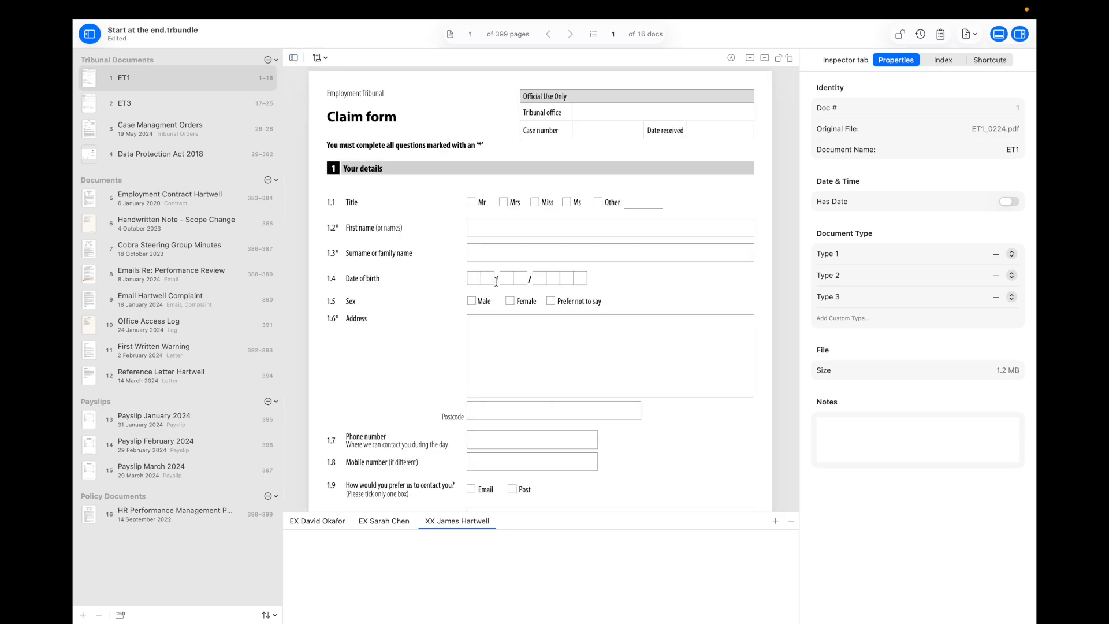
scroll(438, 344, up, 2)
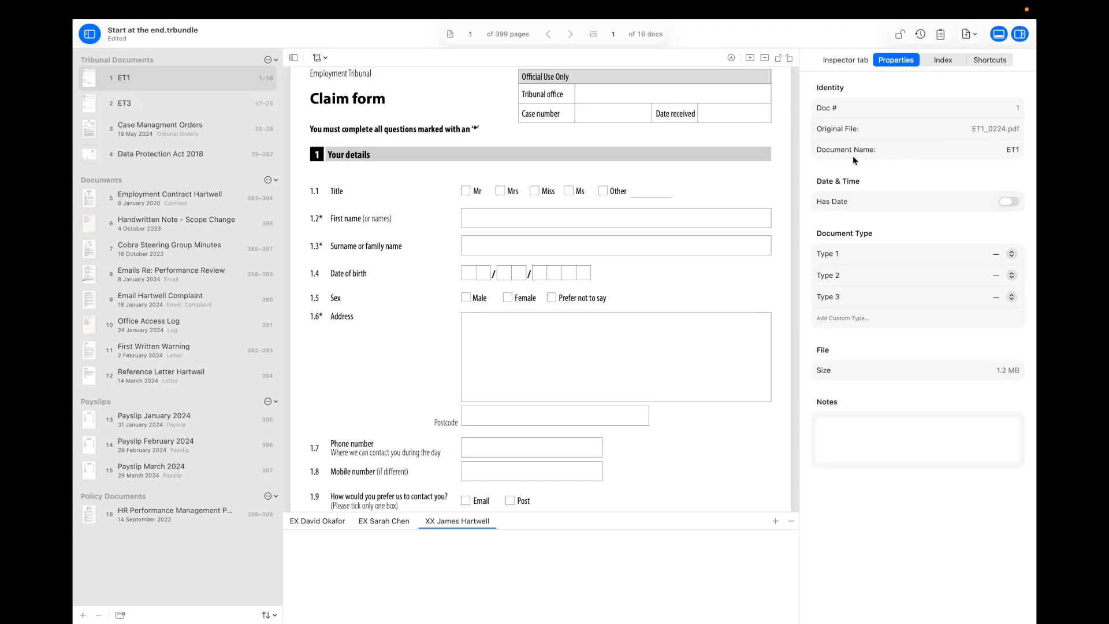
Rename the ET1 document as ET2 in its properties.
double_click(1011, 151)
text(ET2)
Highlight the start date in the employment contract and toggle its date confirmation off and back on.
click(153, 205)
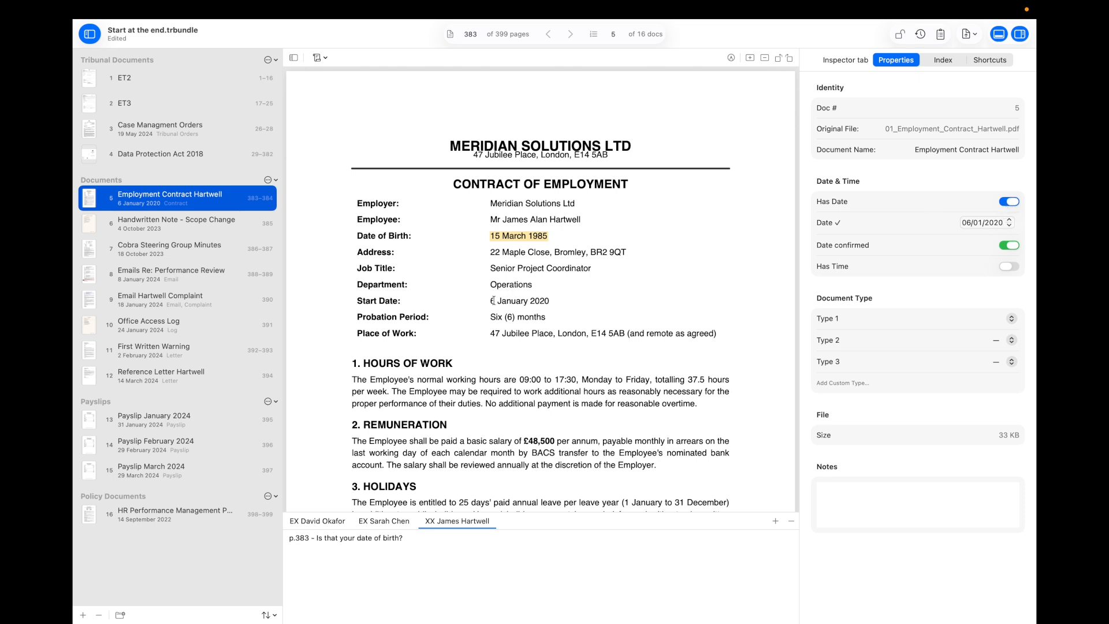
drag(492, 300, 565, 303)
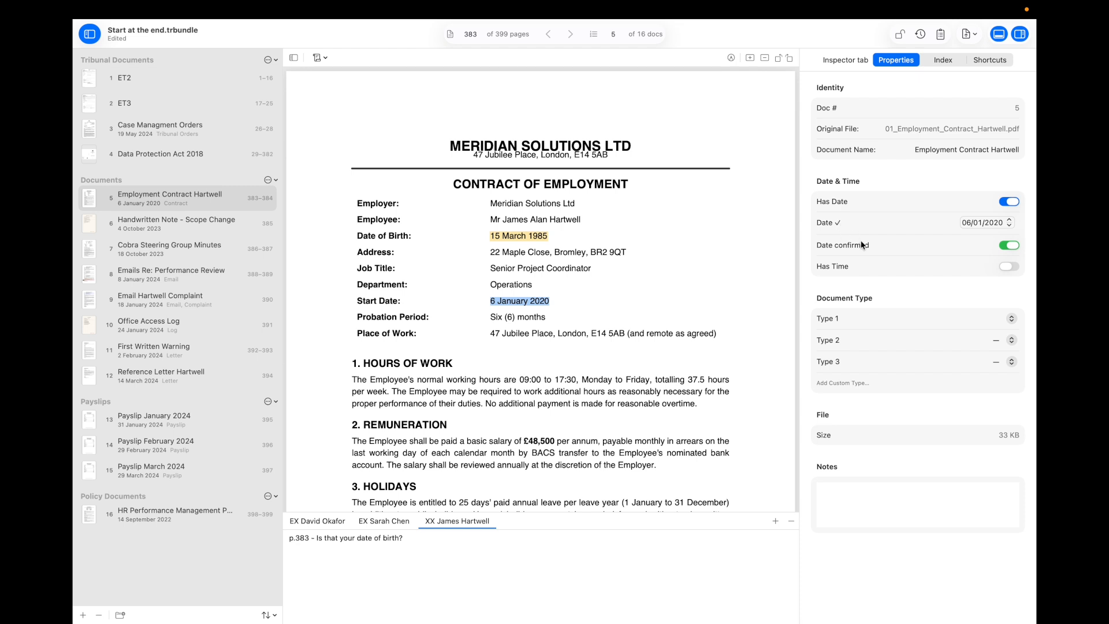
click(1010, 245)
click(1005, 246)
Open the performance review email chain and select the date and time of its first email.
click(142, 273)
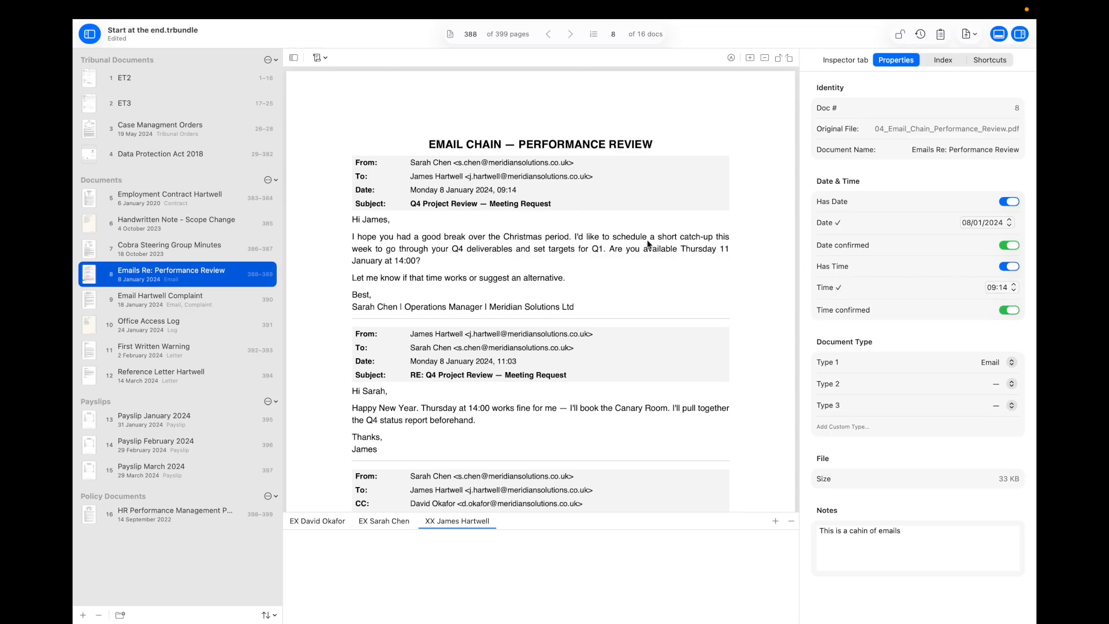
mouse_move(409, 190)
mouse_down()
mouse_move(519, 190)
mouse_move(403, 197)
mouse_up()
click(524, 192)
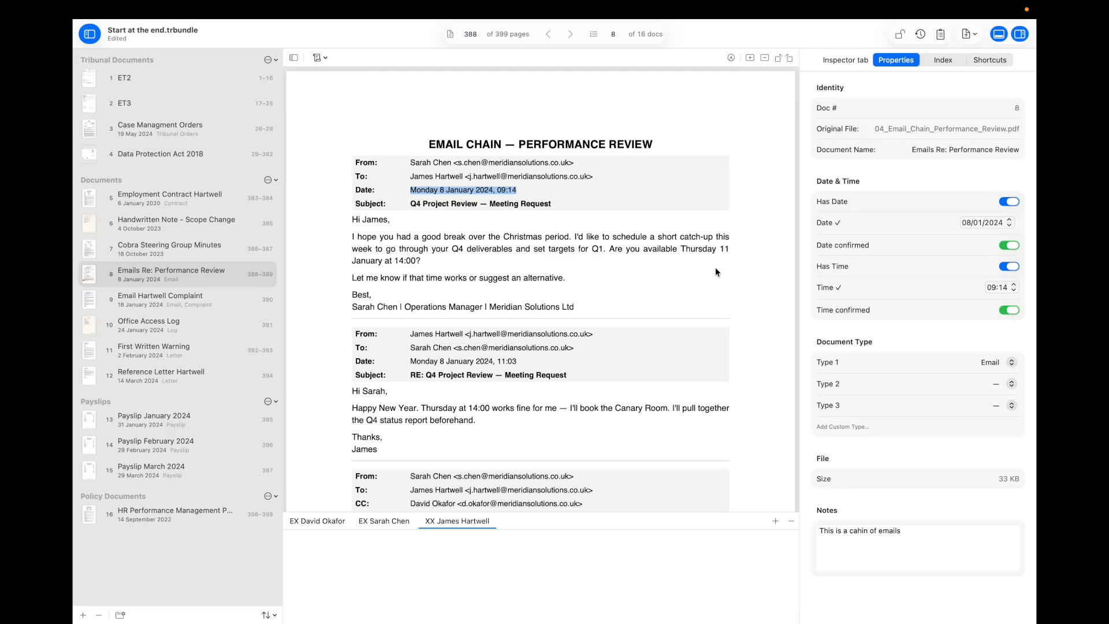
Display the bundle index and look across all of its columns.
click(941, 61)
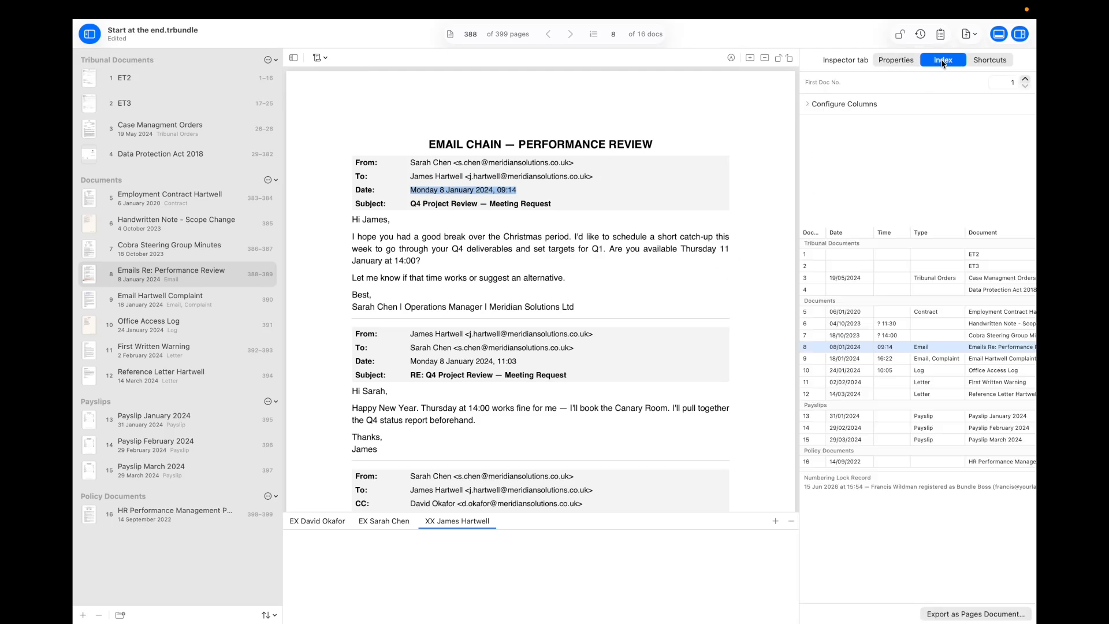
scroll(905, 331, right, 10)
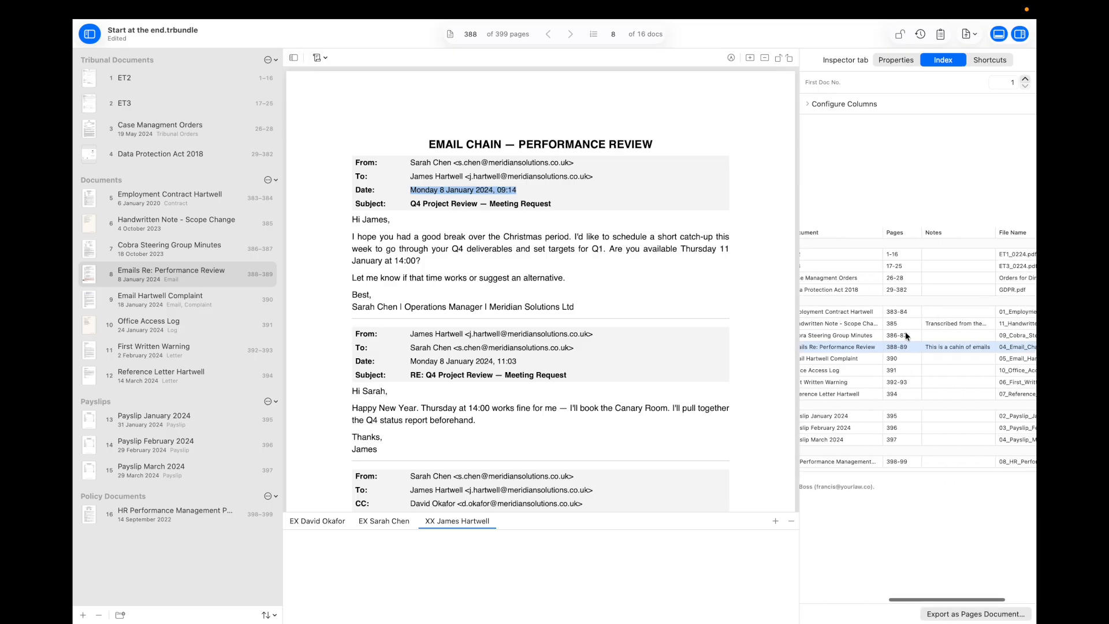
scroll(903, 333, left, 10)
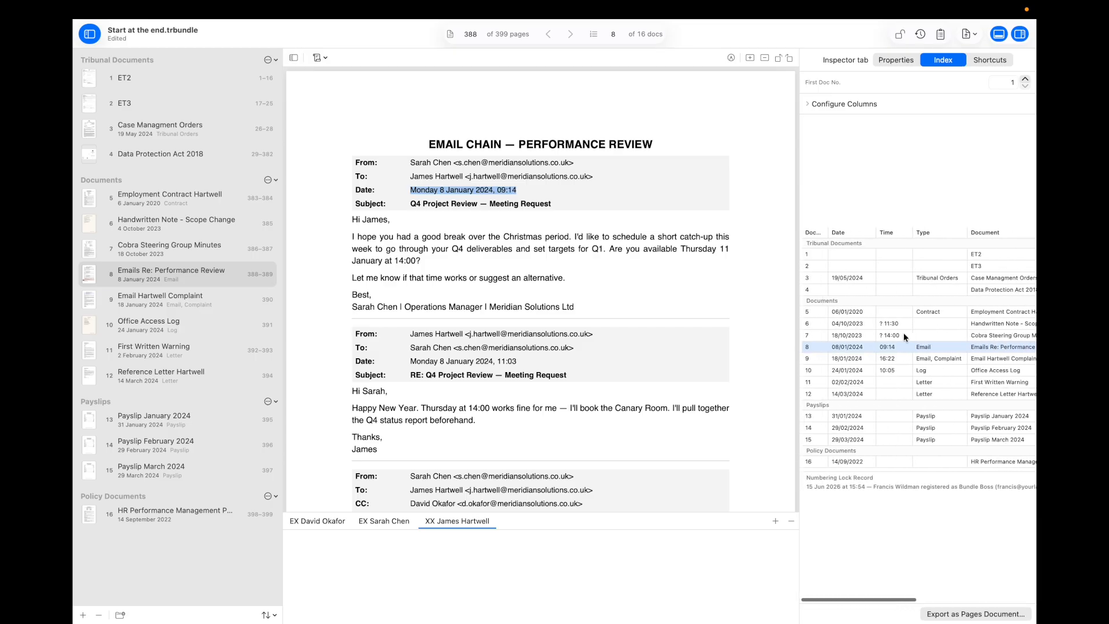
Configure the index columns to hide Notes and File Name while keeping Size shown.
click(807, 104)
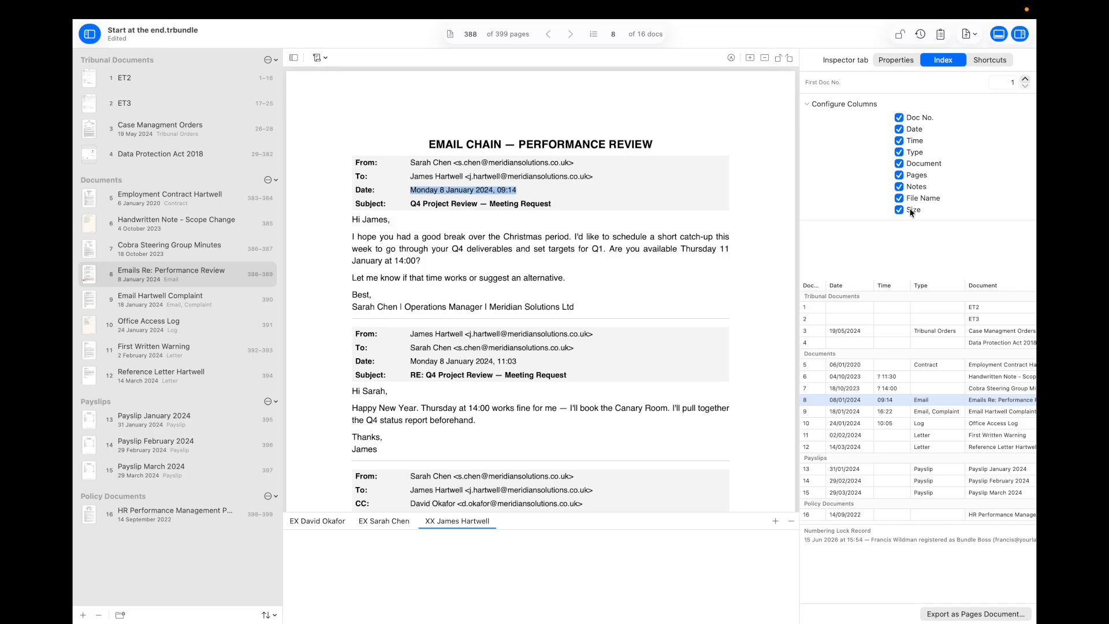
click(910, 211)
click(911, 200)
click(899, 209)
click(899, 187)
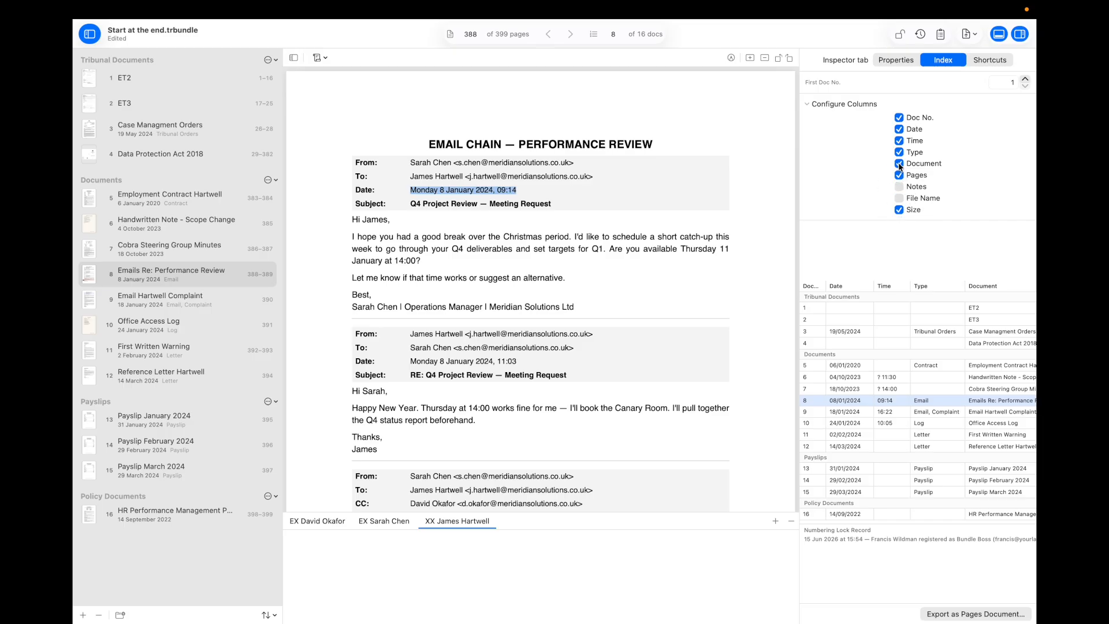
scroll(901, 341, right, 4)
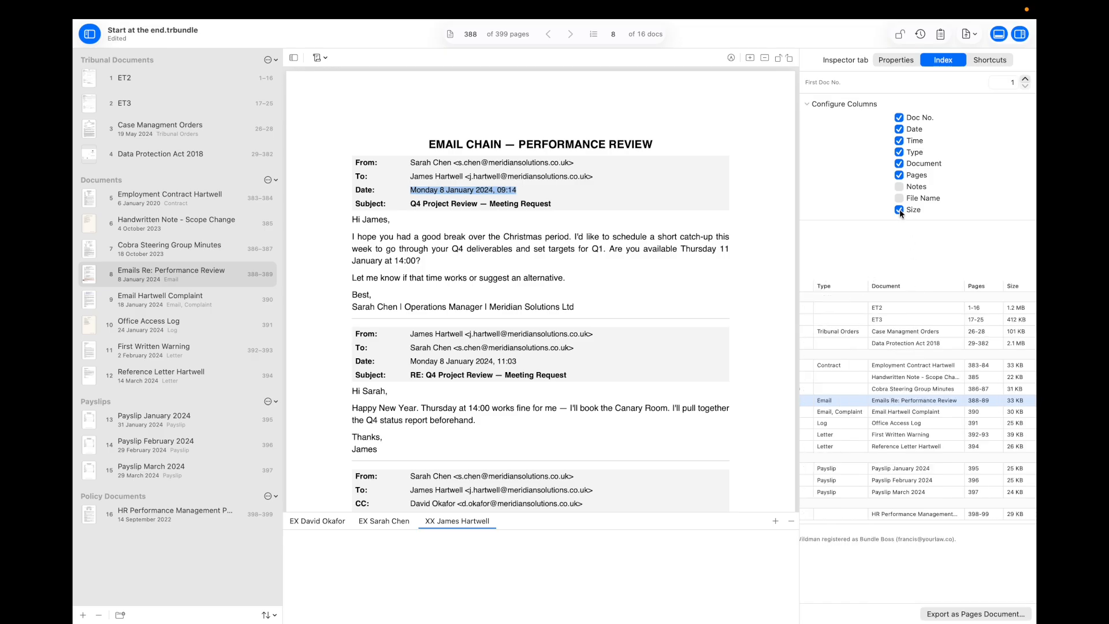
Review the properties of the performance review emails and return to the bundle index.
click(896, 60)
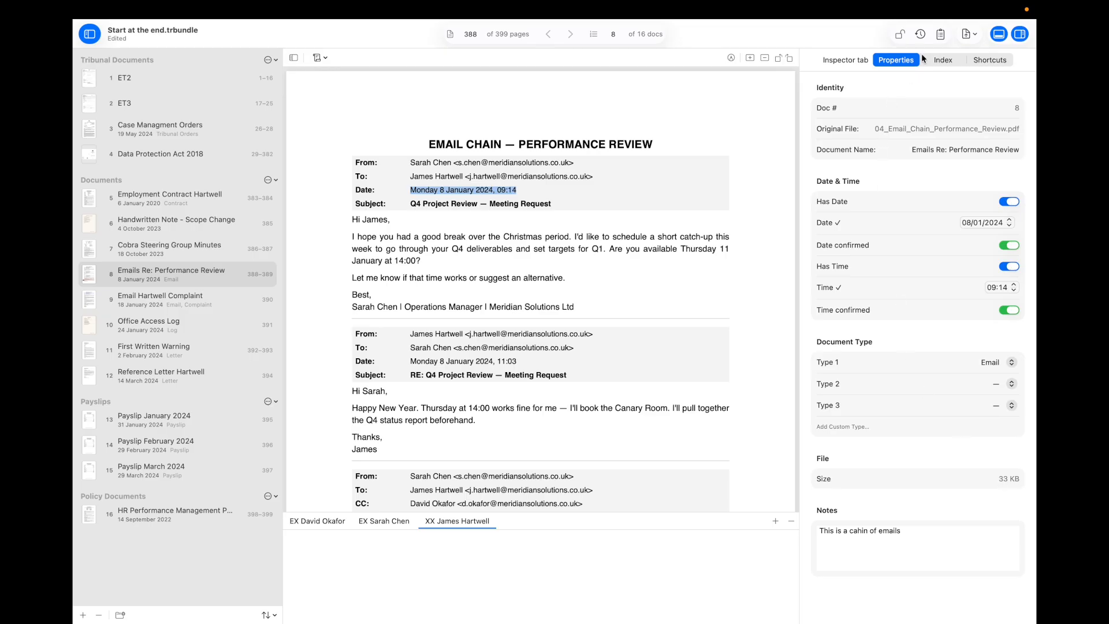
click(942, 61)
scroll(982, 323, right, 5)
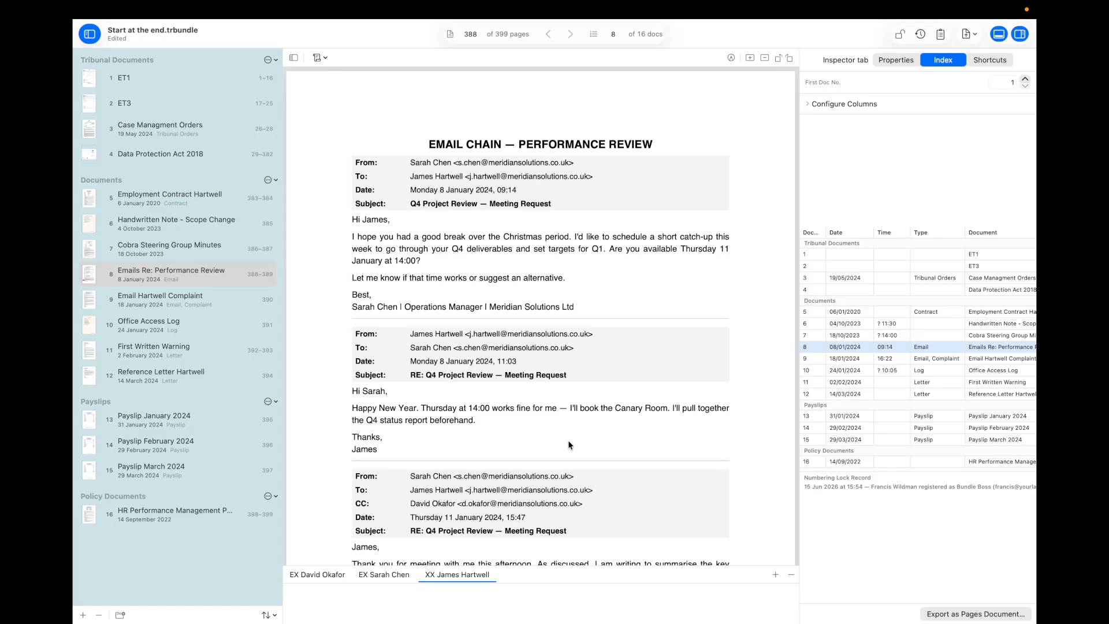
Export the bundle index as an RTF document named Index in the Videos folder.
click(959, 617)
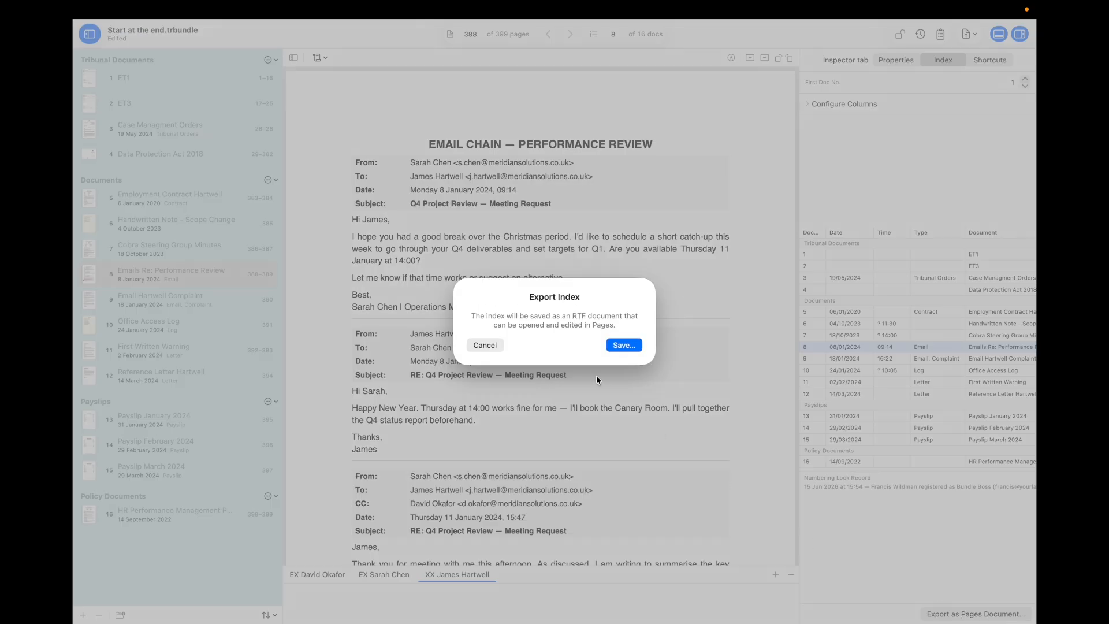
click(622, 345)
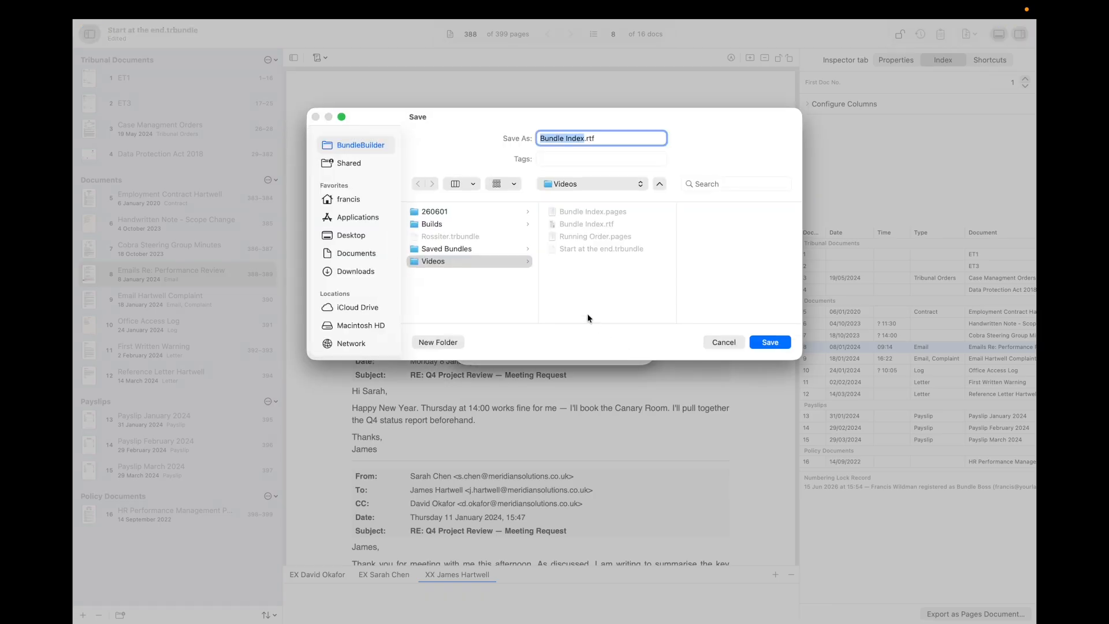
text(Index)
click(772, 343)
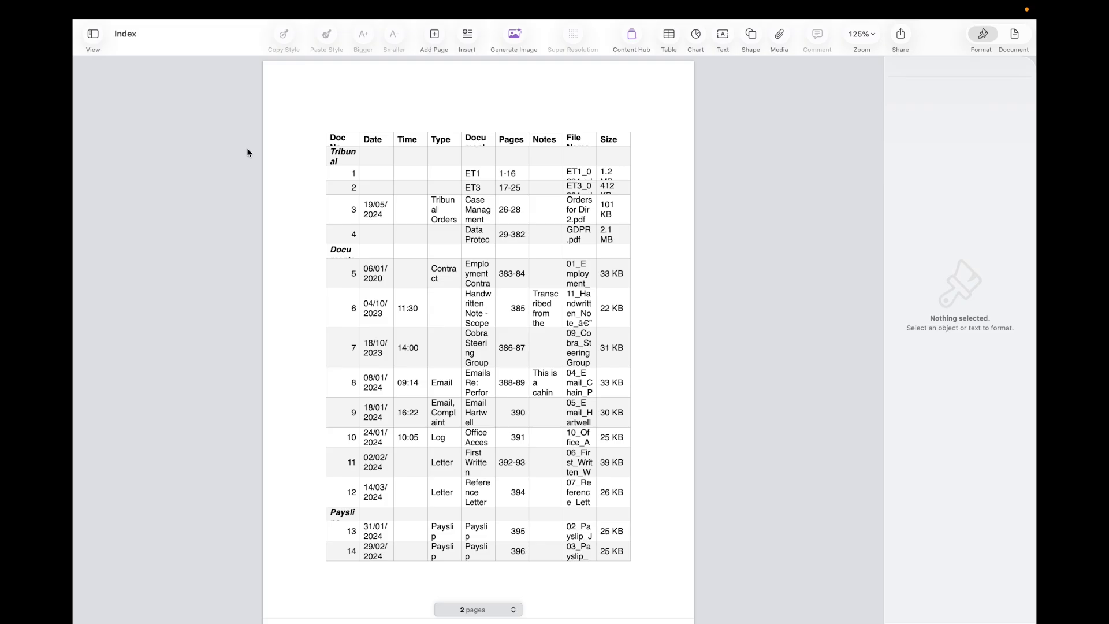
In Pages, set the exported index document's page orientation to Landscape.
mouse_move(109, 6)
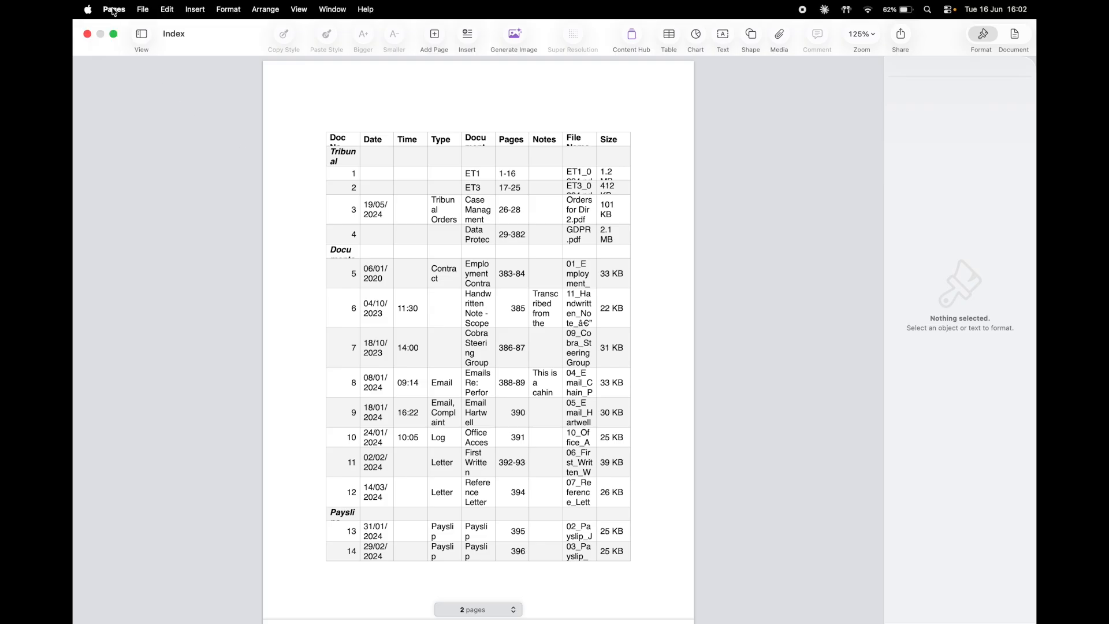
click(144, 9)
click(170, 343)
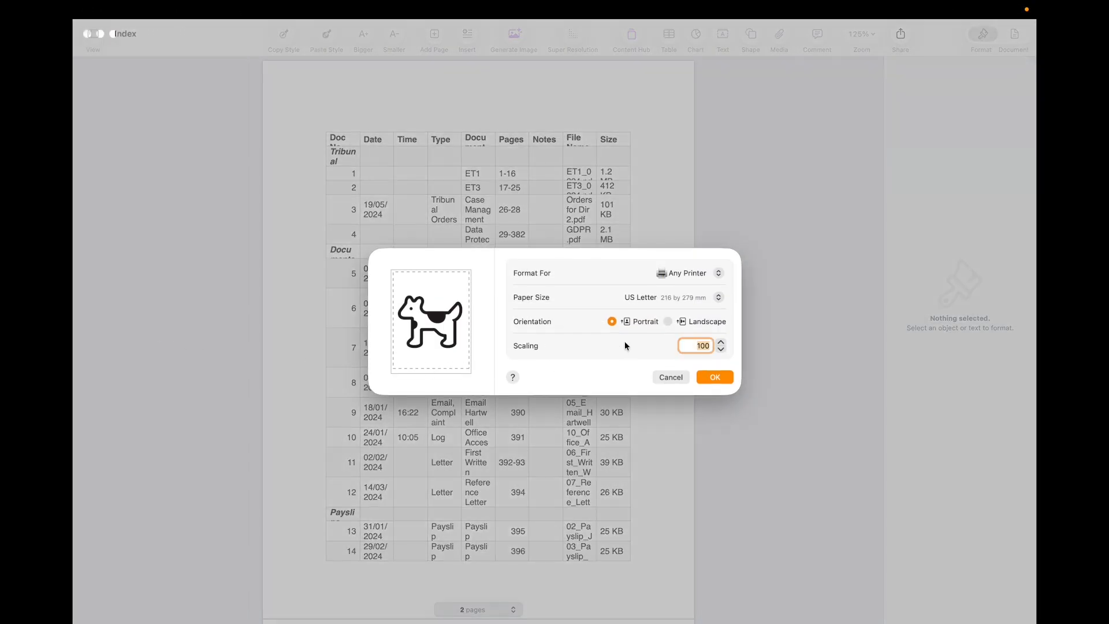
click(668, 322)
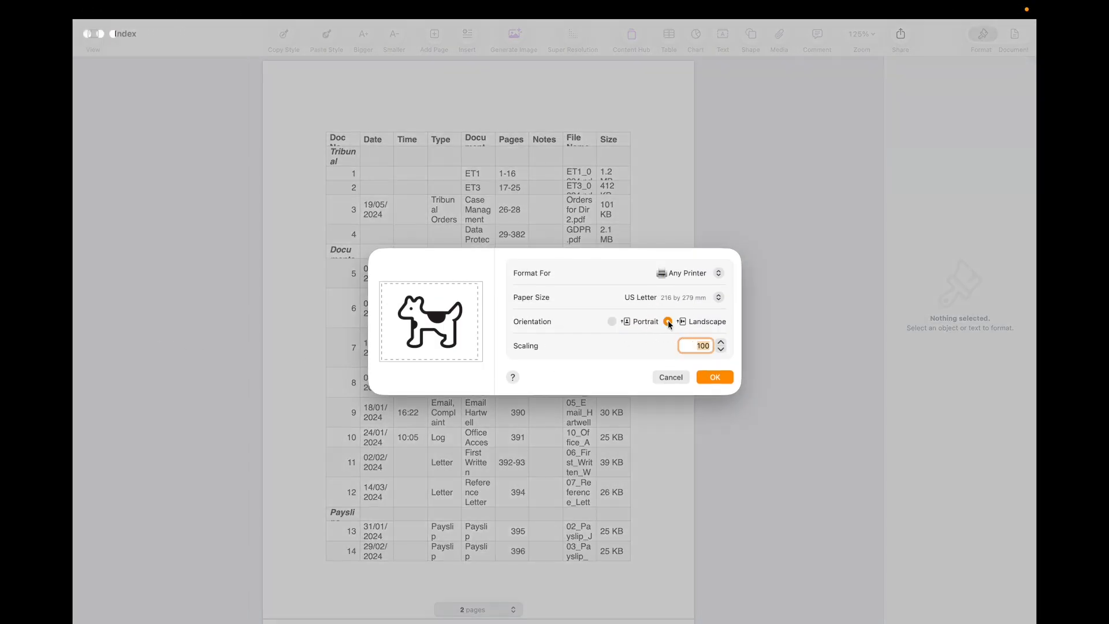
click(710, 378)
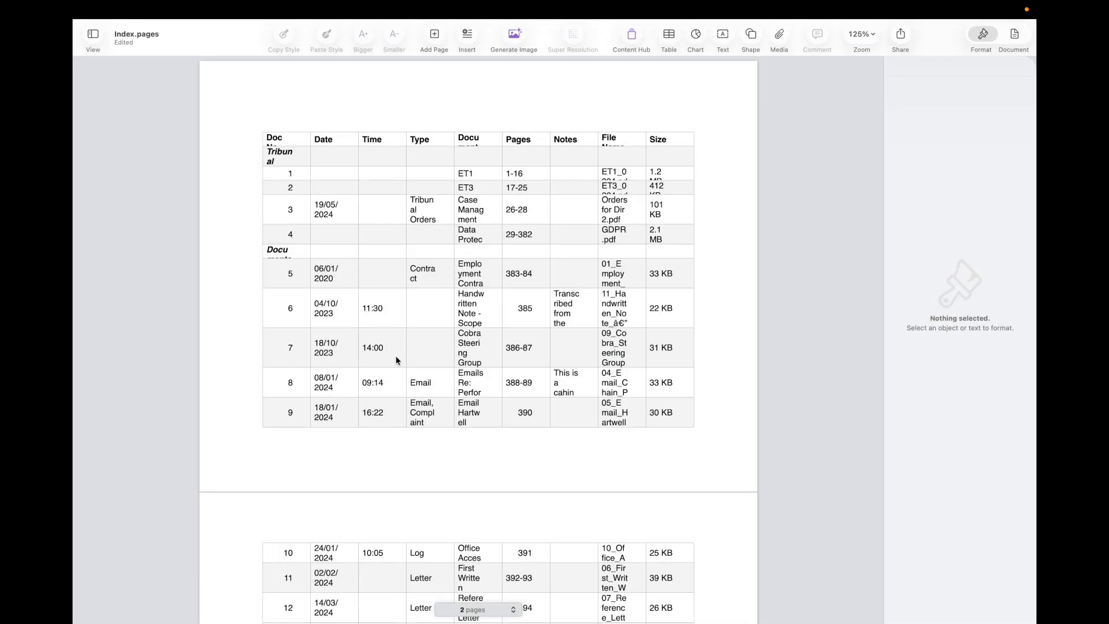
Merge the Tribunal Documents heading cell with the empty Date cell beside it in row 2 of the index table.
scroll(389, 372, down, 5)
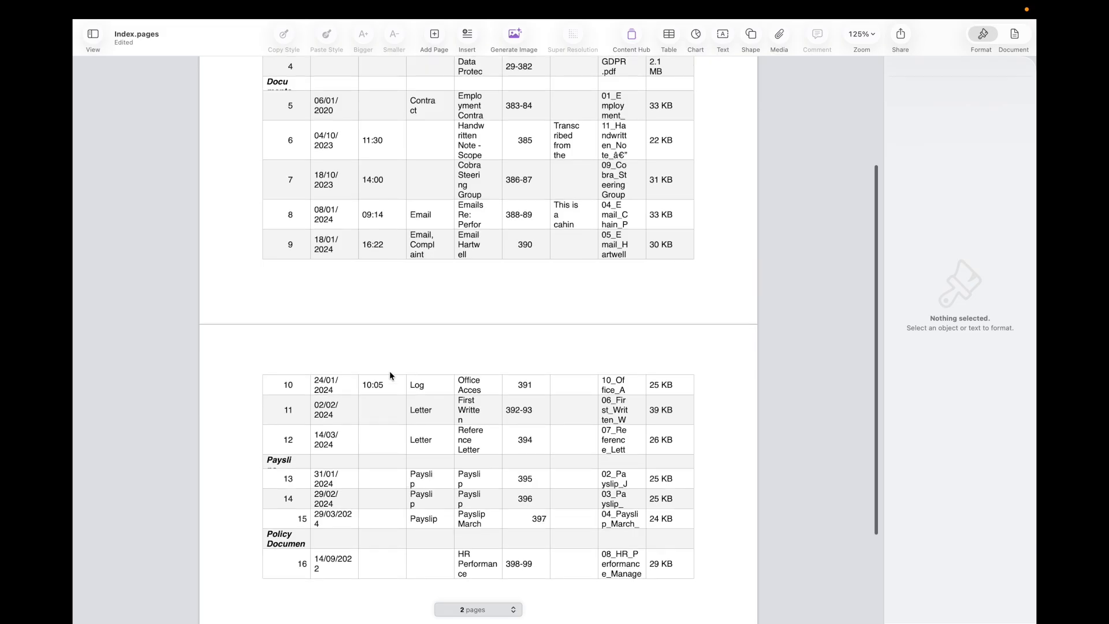
scroll(390, 372, up, 5)
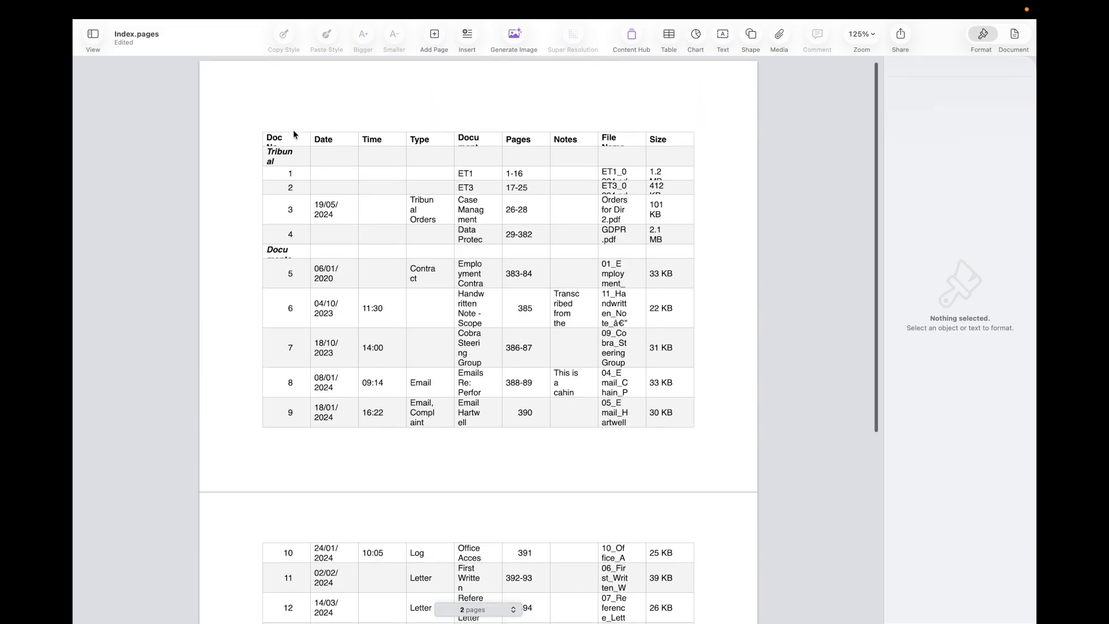
click(298, 138)
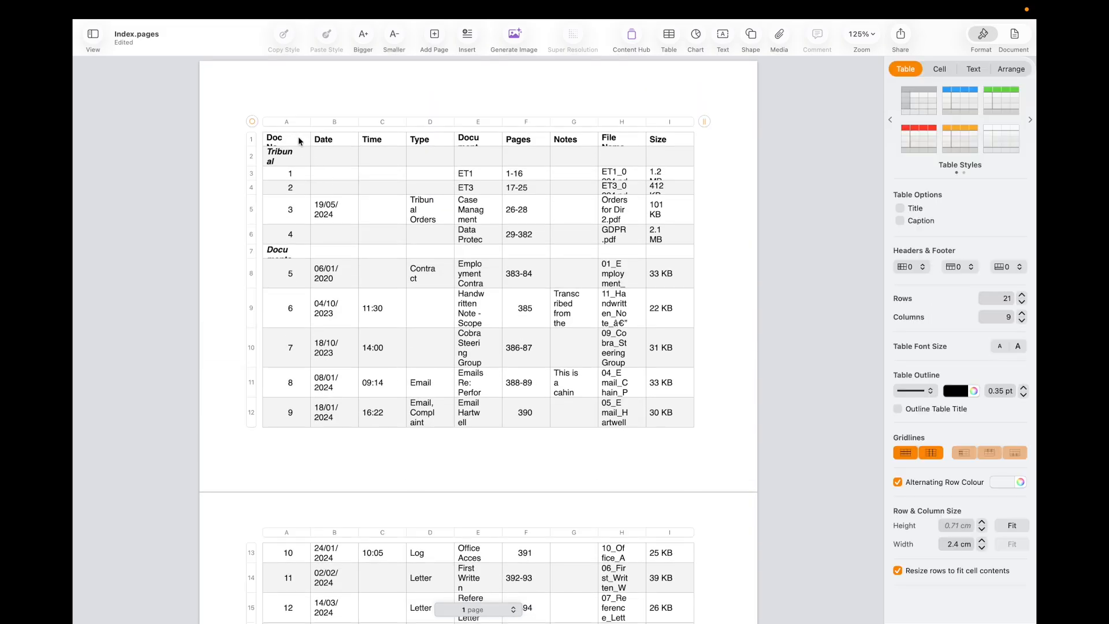
click(285, 162)
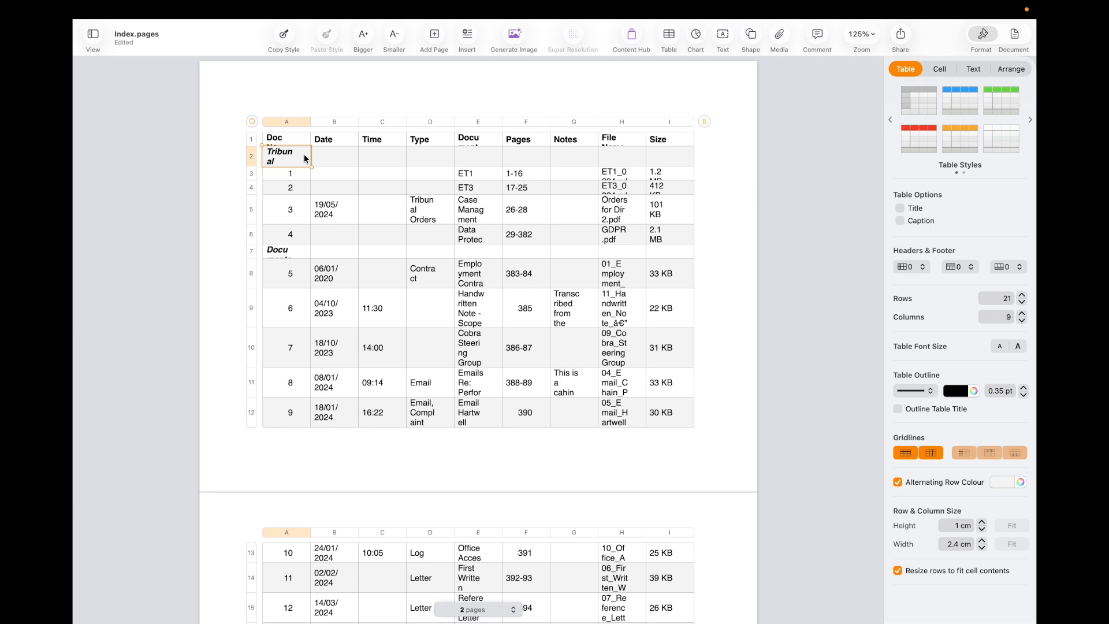
shift+click(341, 154)
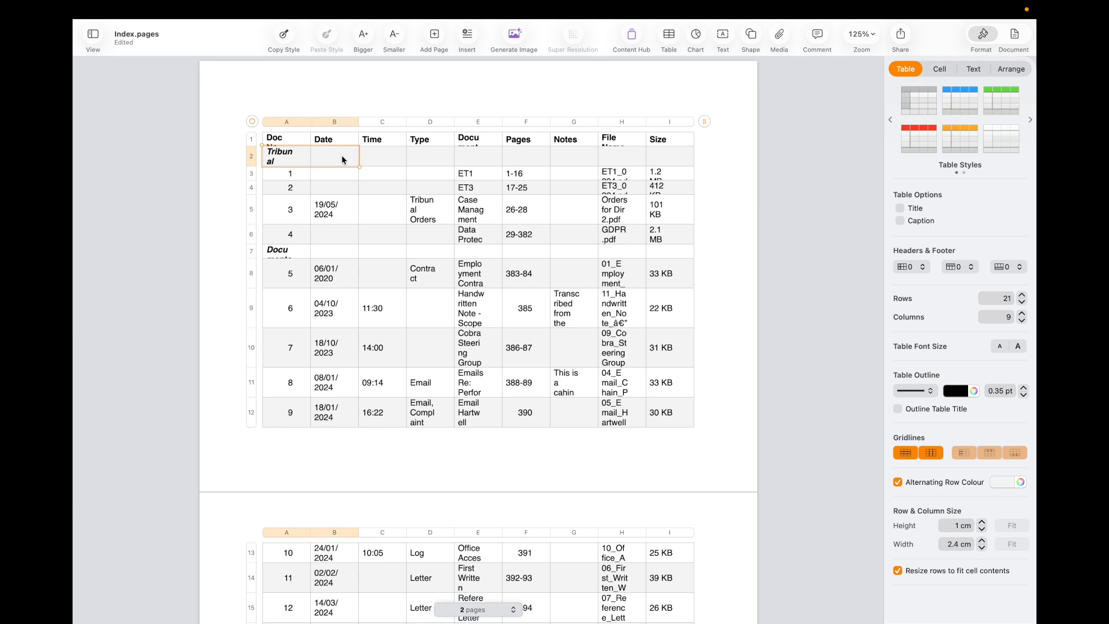
right_click(342, 158)
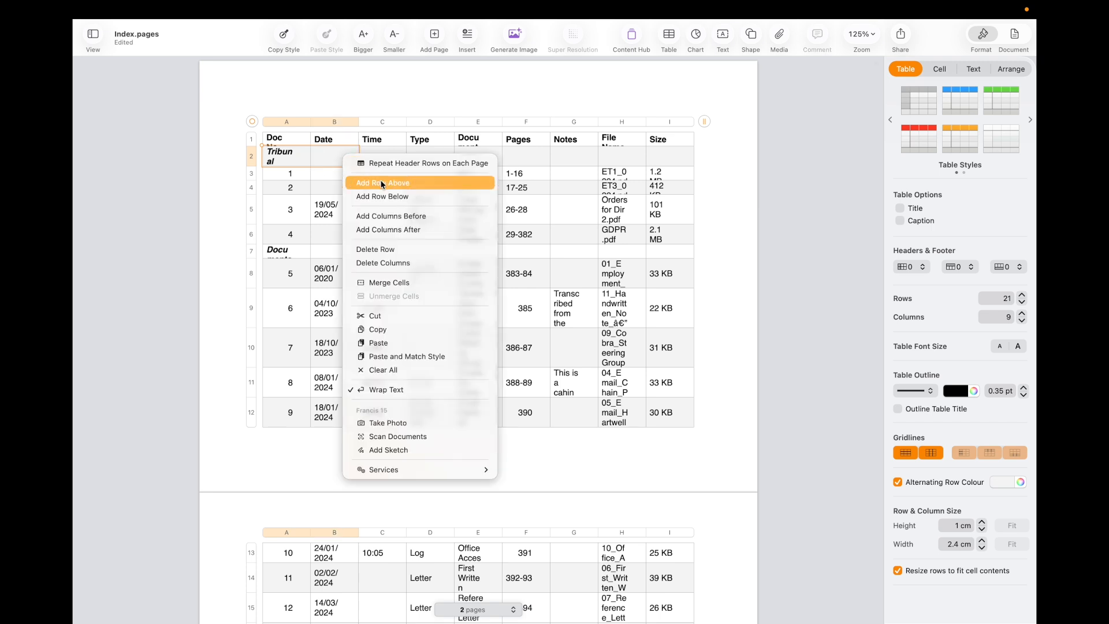
click(383, 284)
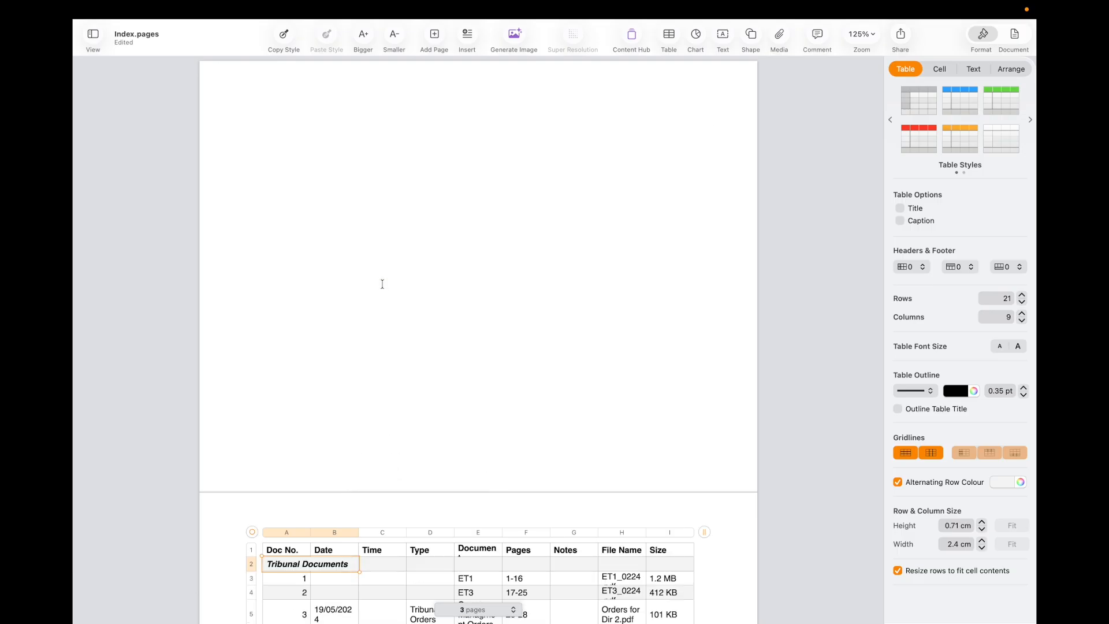
Merge the Documents heading cell in row 7 with the adjacent empty cell in the Date column.
scroll(382, 282, down, 10)
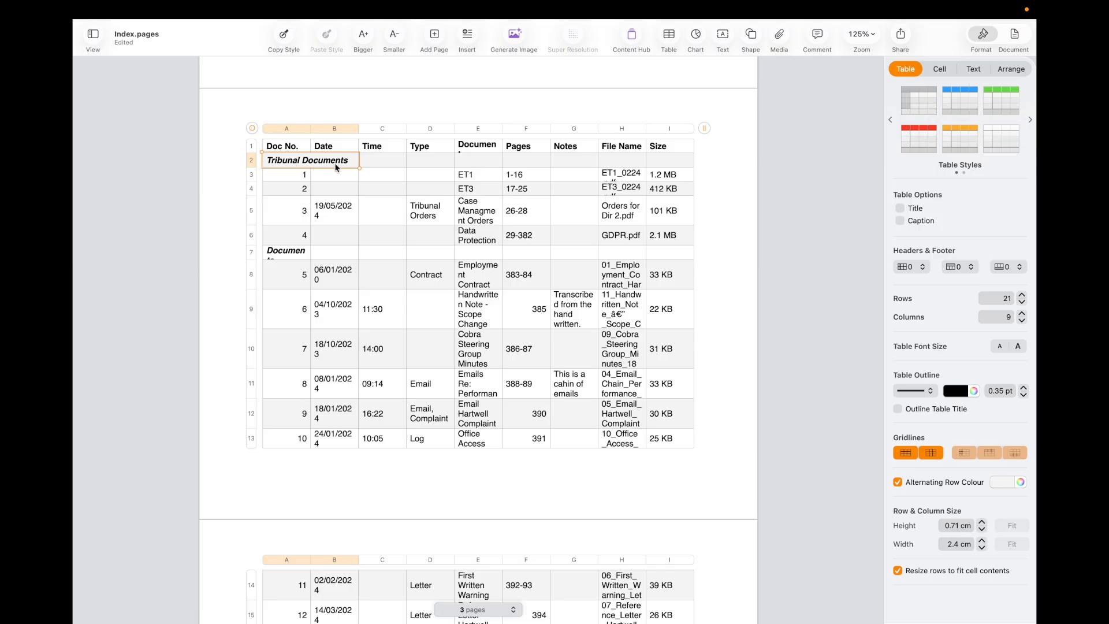
click(282, 255)
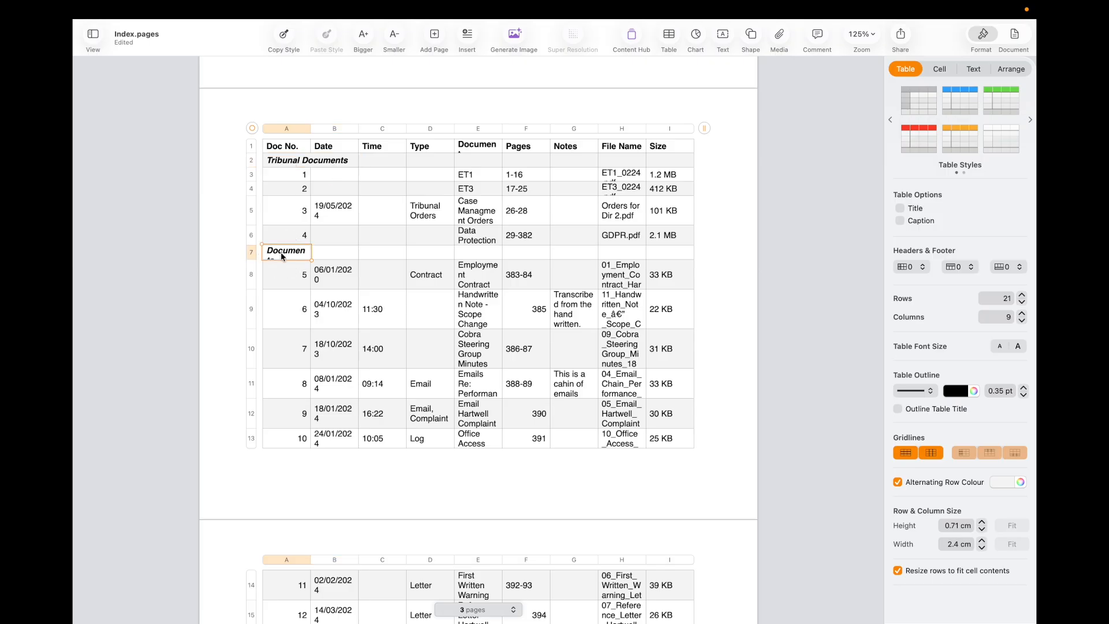
right_click(282, 255)
click(370, 203)
shift+click(326, 251)
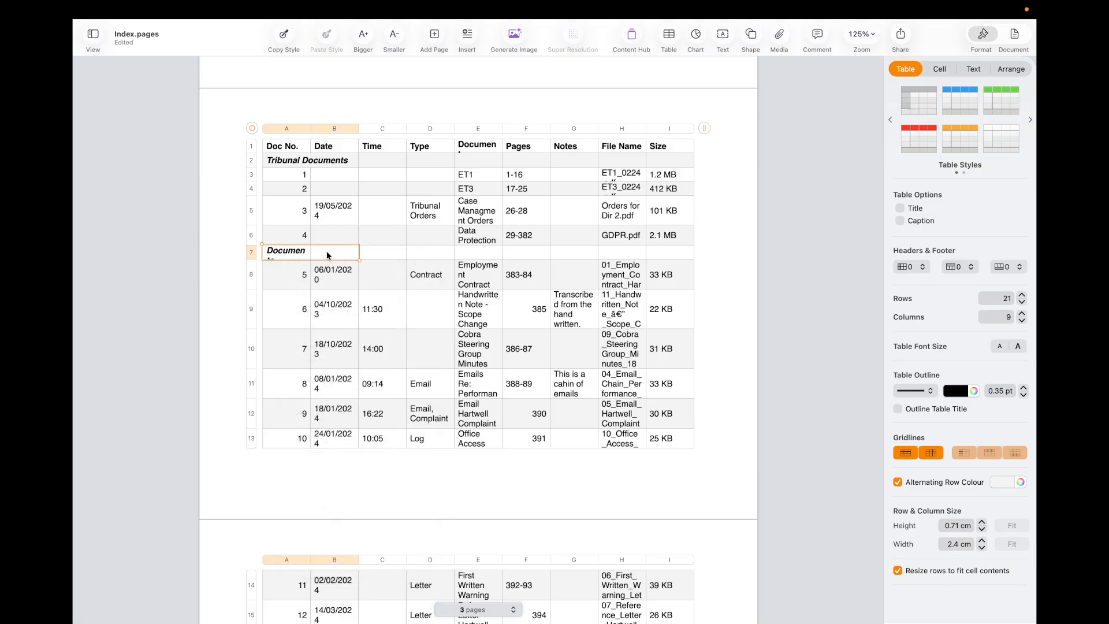
right_click(327, 251)
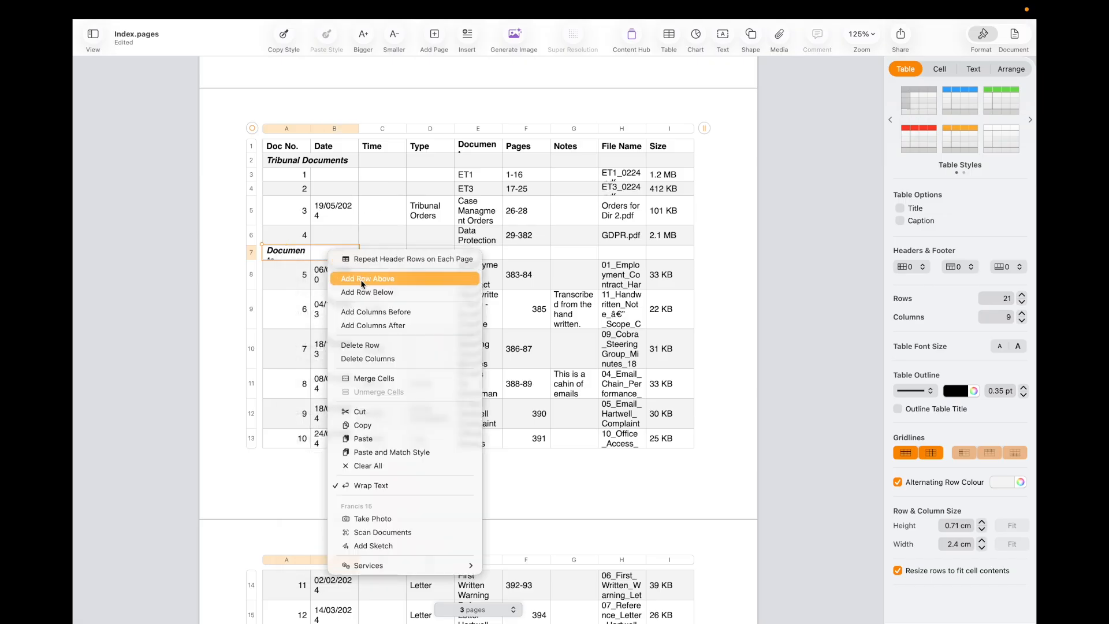
click(375, 379)
Merge the Payslips heading cell in row 16 with the adjacent empty Date cell.
scroll(344, 443, down, 10)
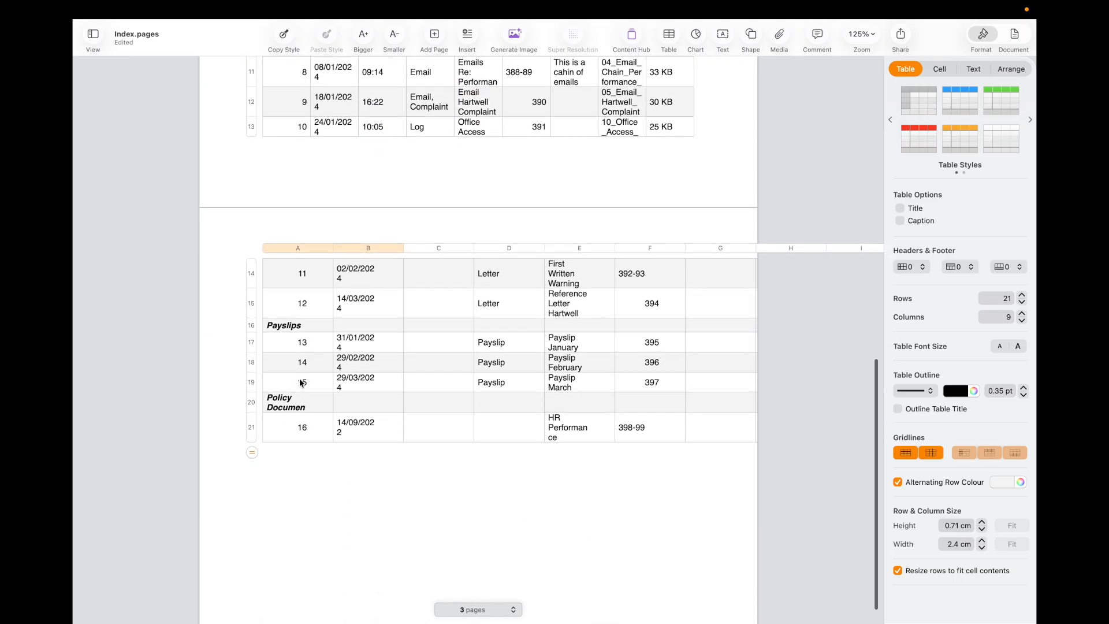
click(300, 327)
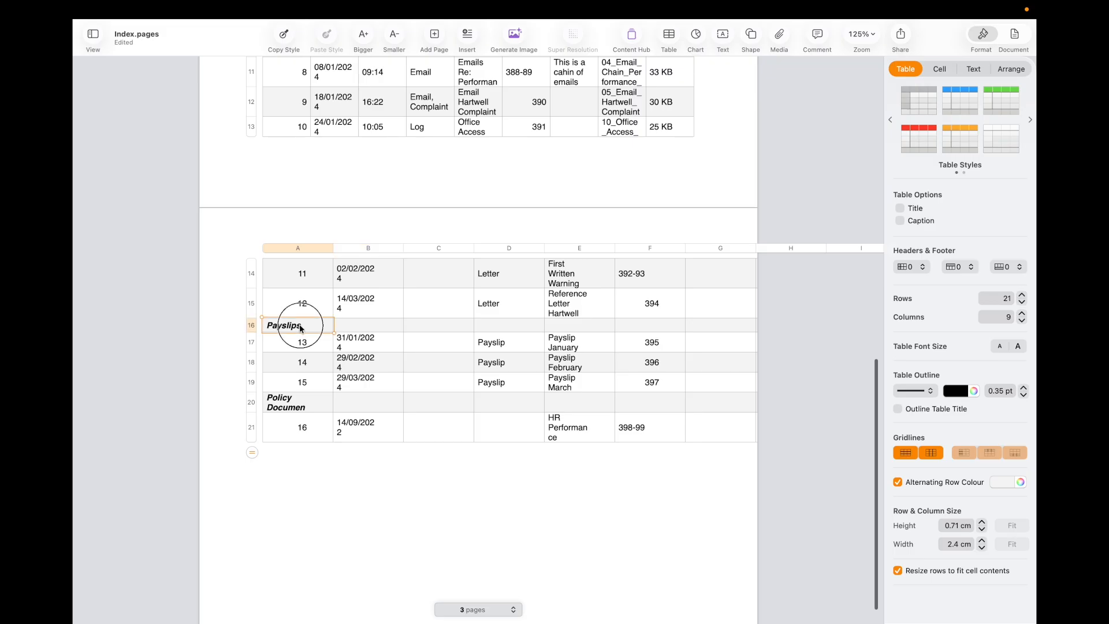
shift+click(360, 325)
right_click(361, 326)
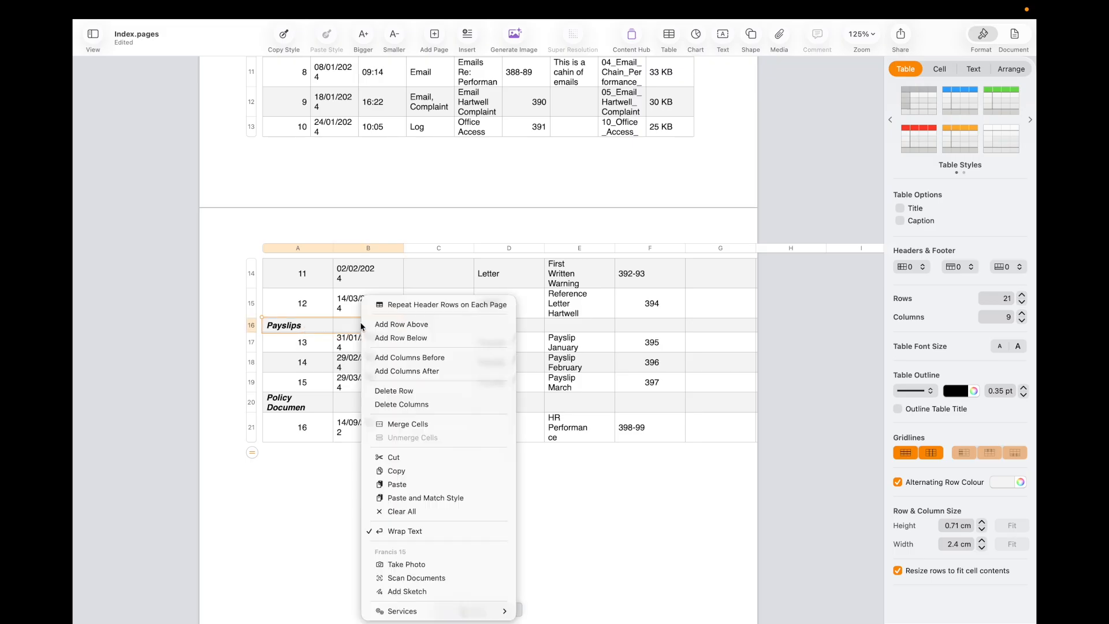
click(397, 421)
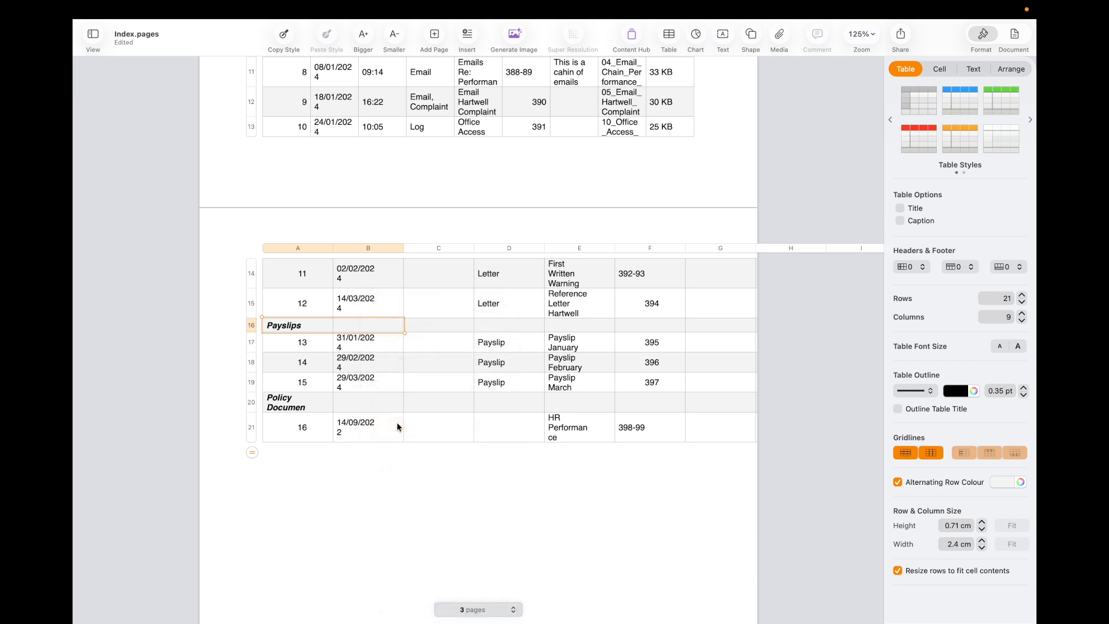
Merge the Policy Documents heading cell in row 20 with the adjacent empty Date cell.
click(292, 405)
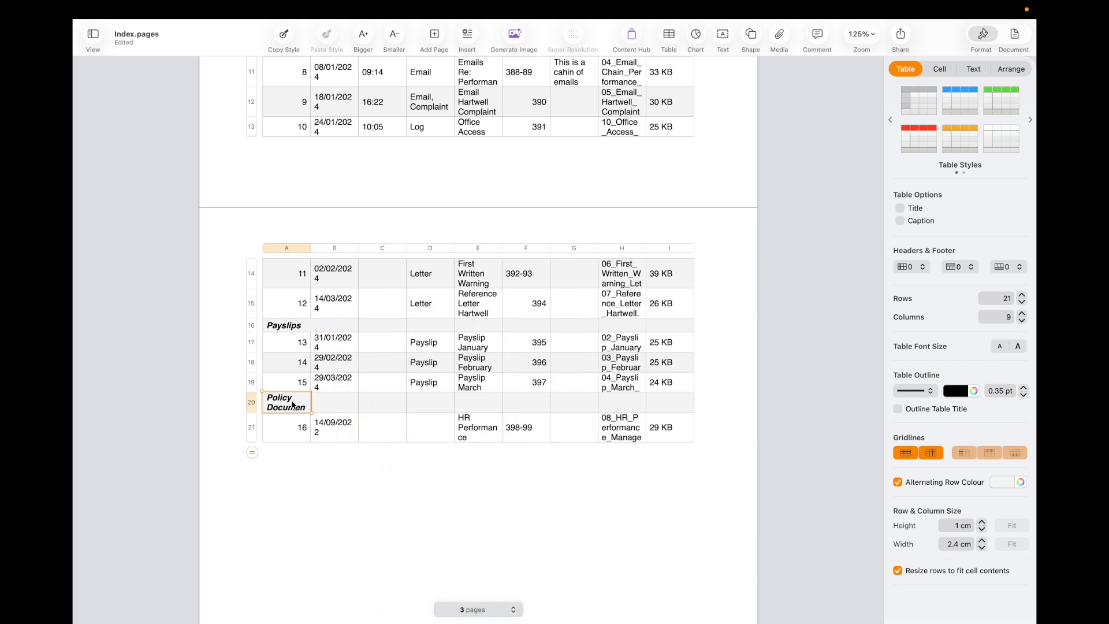
shift+click(327, 408)
right_click(327, 408)
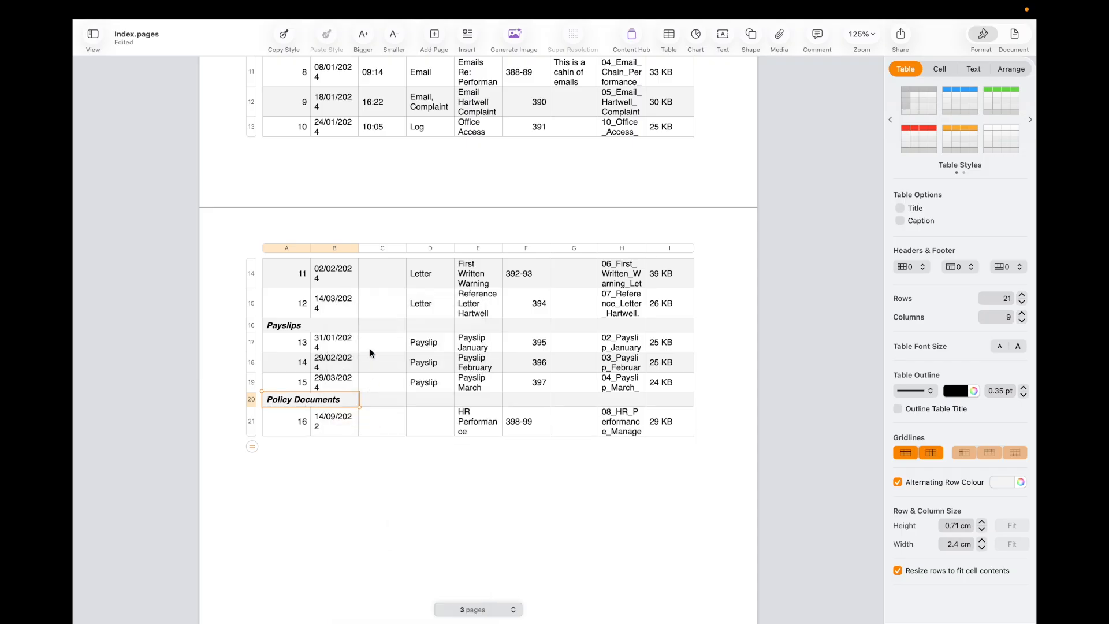
Narrow the Doc No. column of the index table.
scroll(370, 349, up, 15)
scroll(370, 349, down, 3)
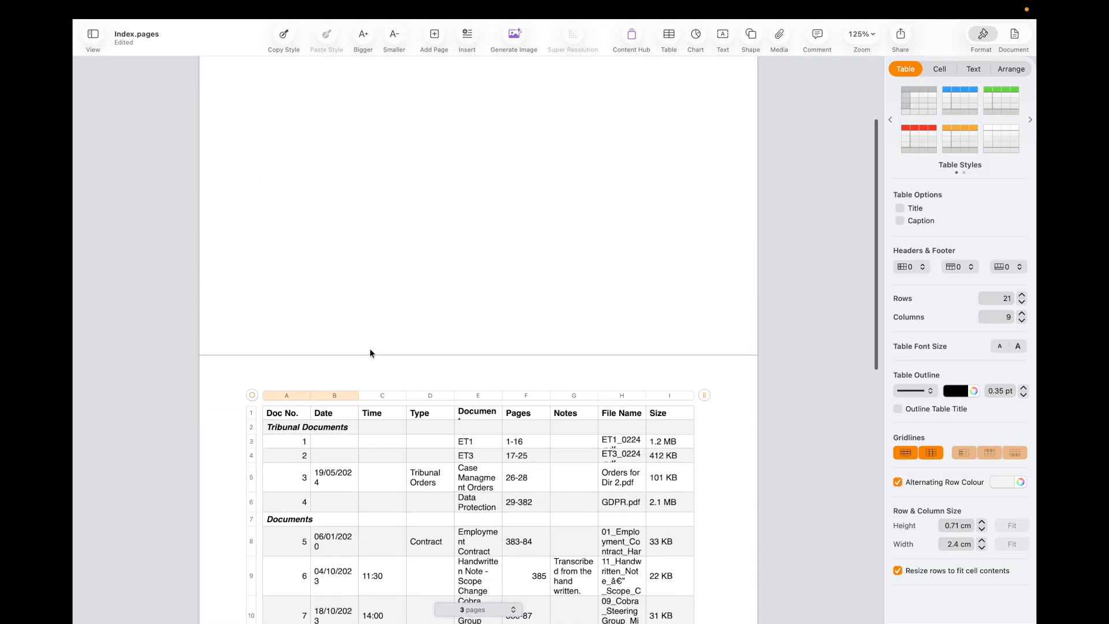
click(369, 349)
scroll(370, 348, down, 3)
scroll(370, 351, down, 3)
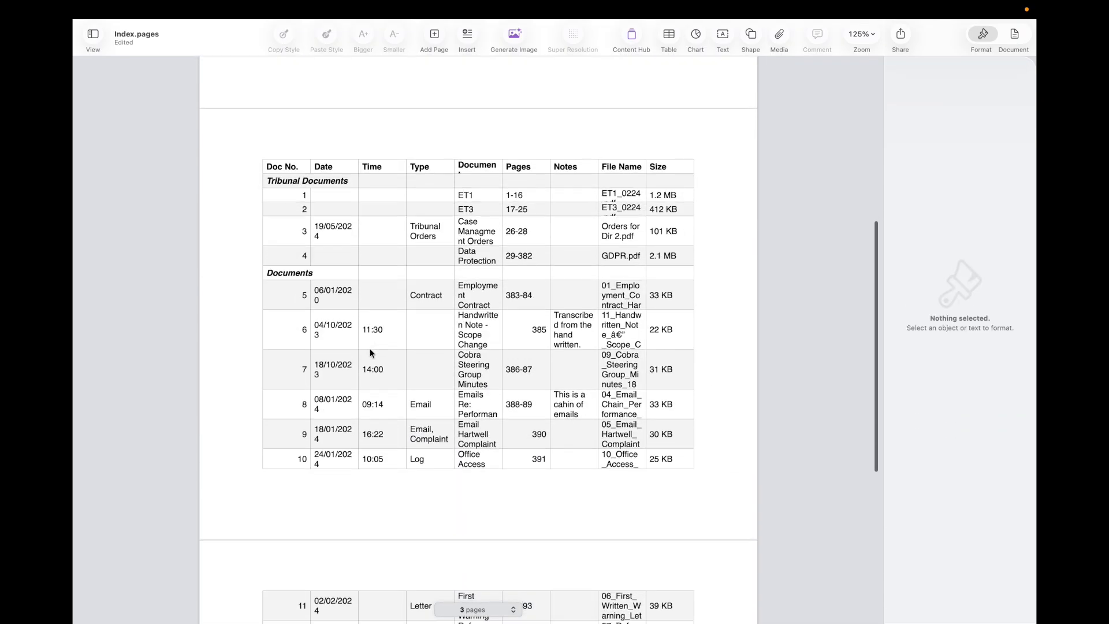
click(309, 167)
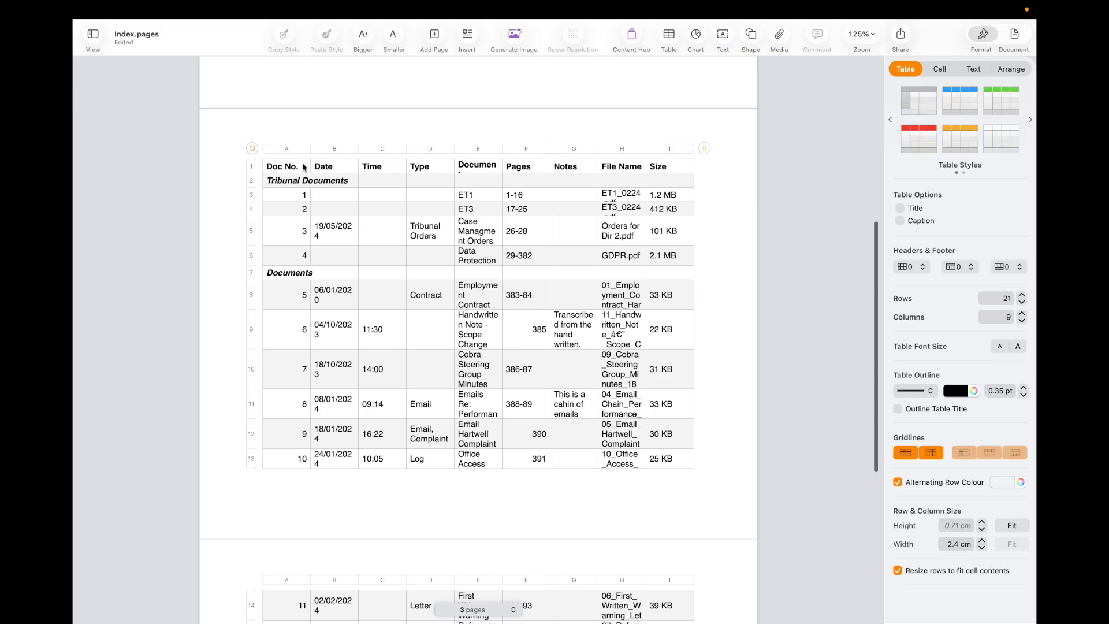
drag(309, 148, 280, 154)
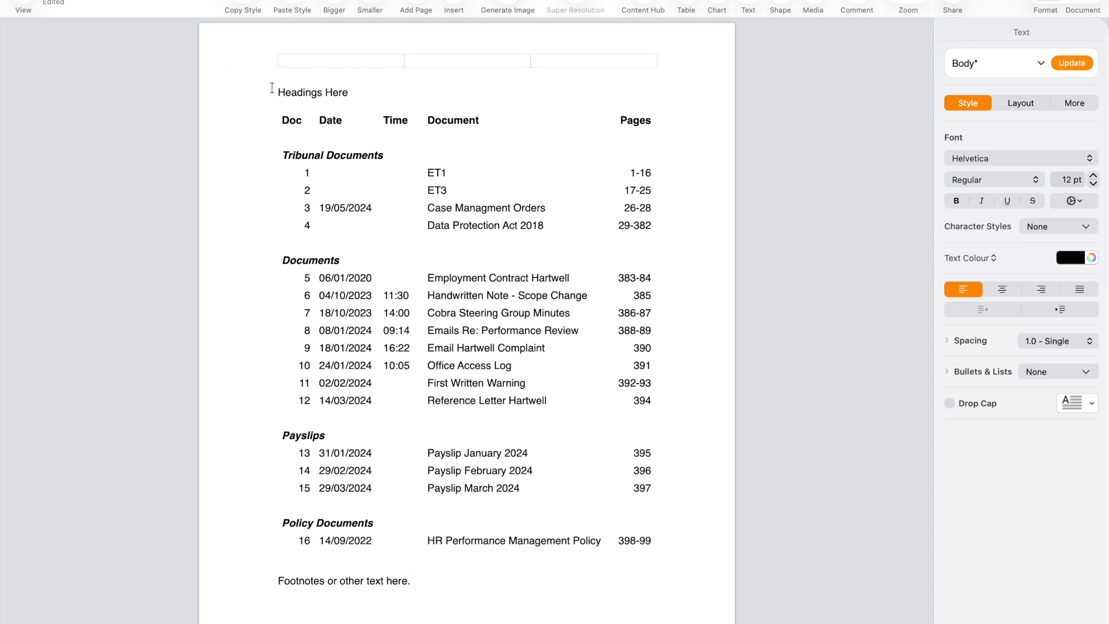
Examine the formatted index layout, including the heading line above the table, the table itself and the footnote text below it.
drag(275, 92, 358, 92)
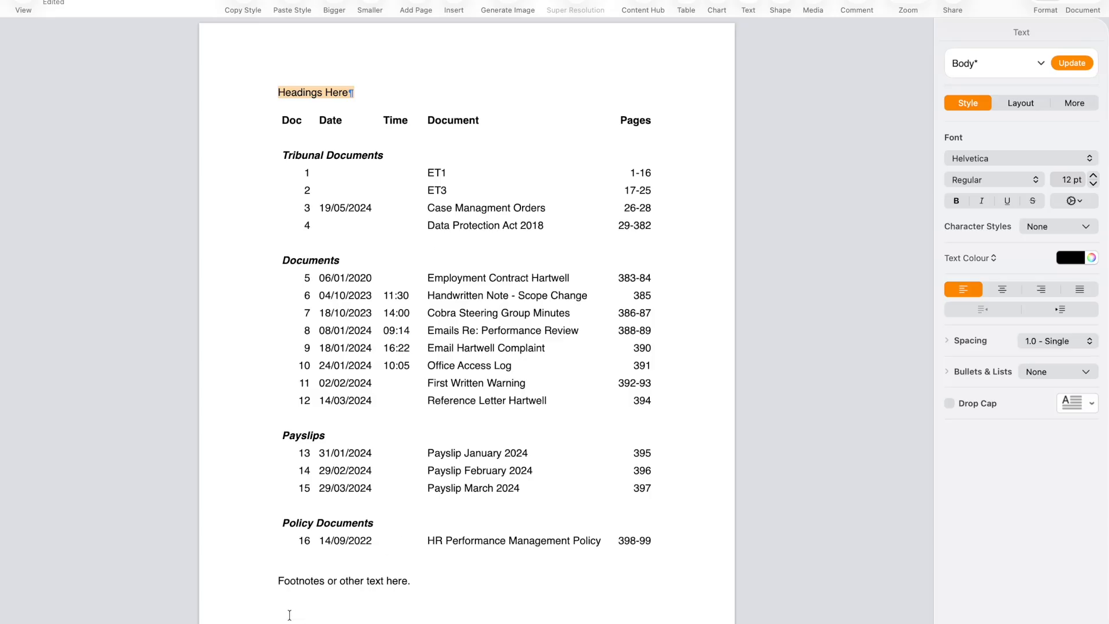
click(272, 582)
drag(272, 582, 444, 581)
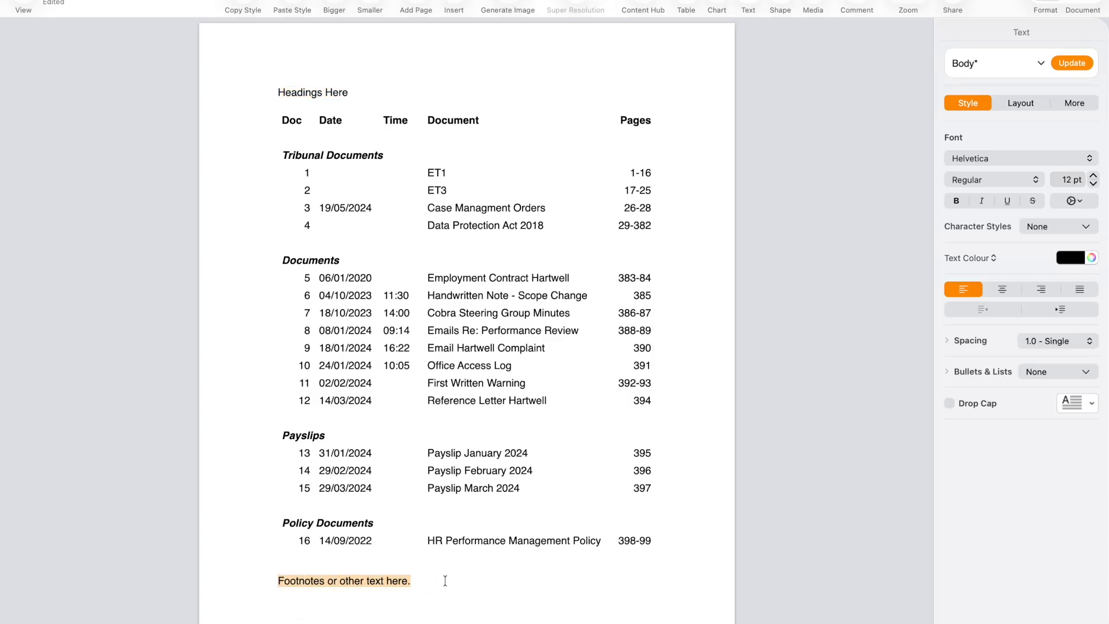
click(541, 599)
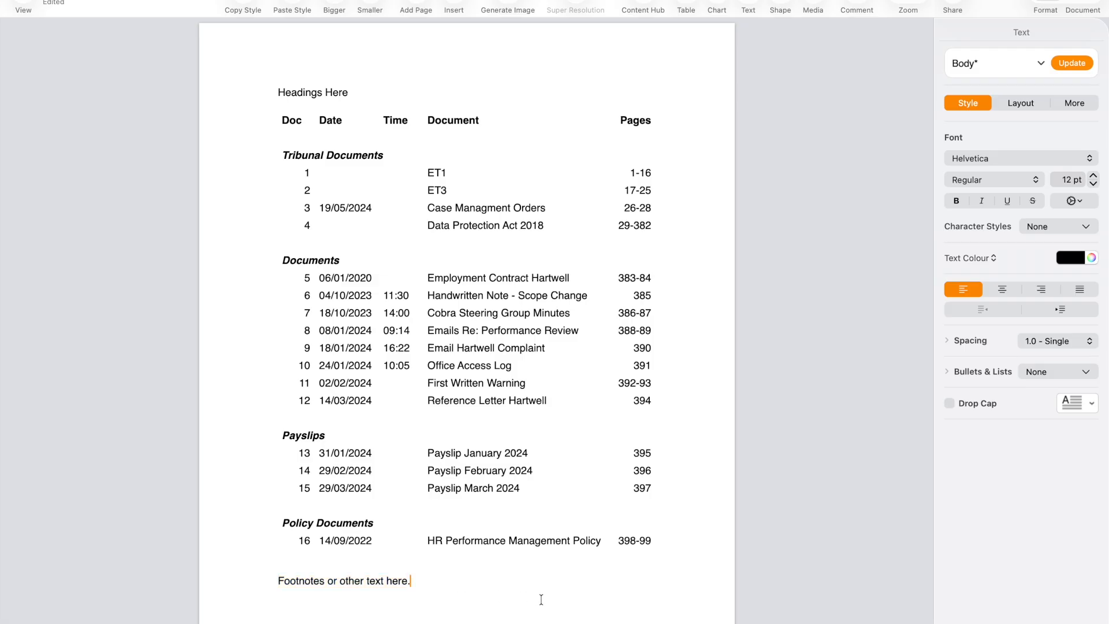
click(503, 298)
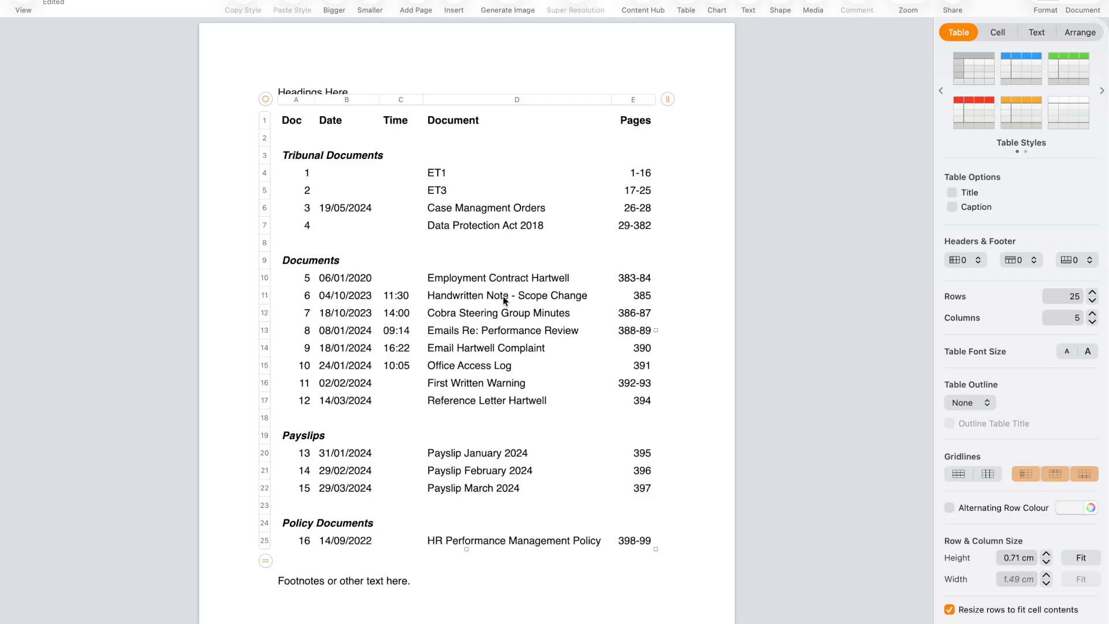
click(526, 578)
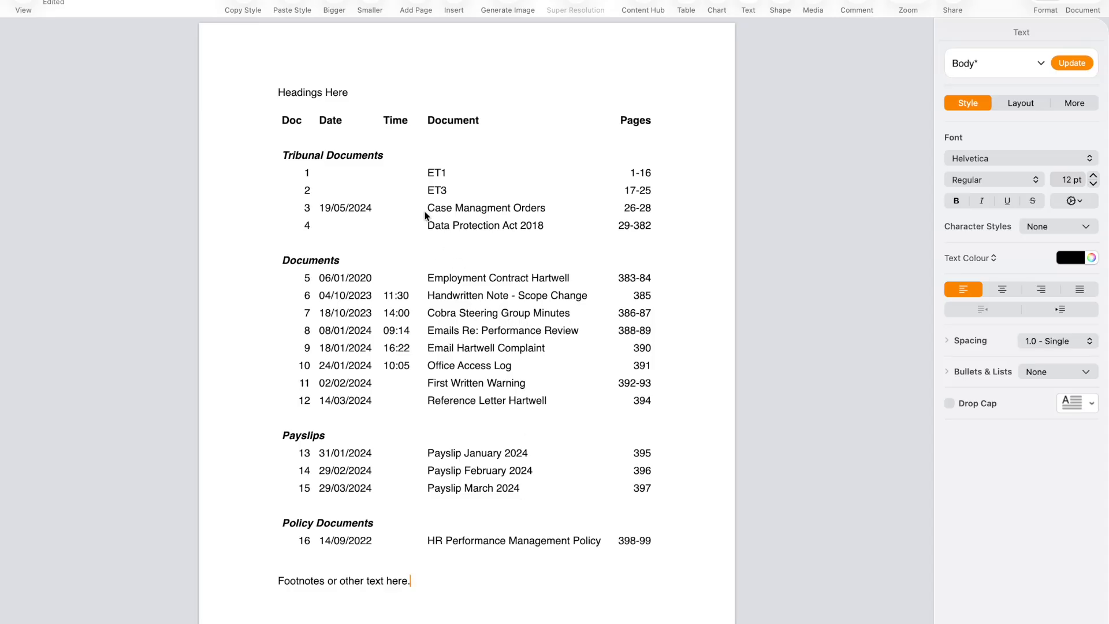
Switch to BundleBuilder and view the Shortcuts reference in the inspector.
mouse_move(396, 66)
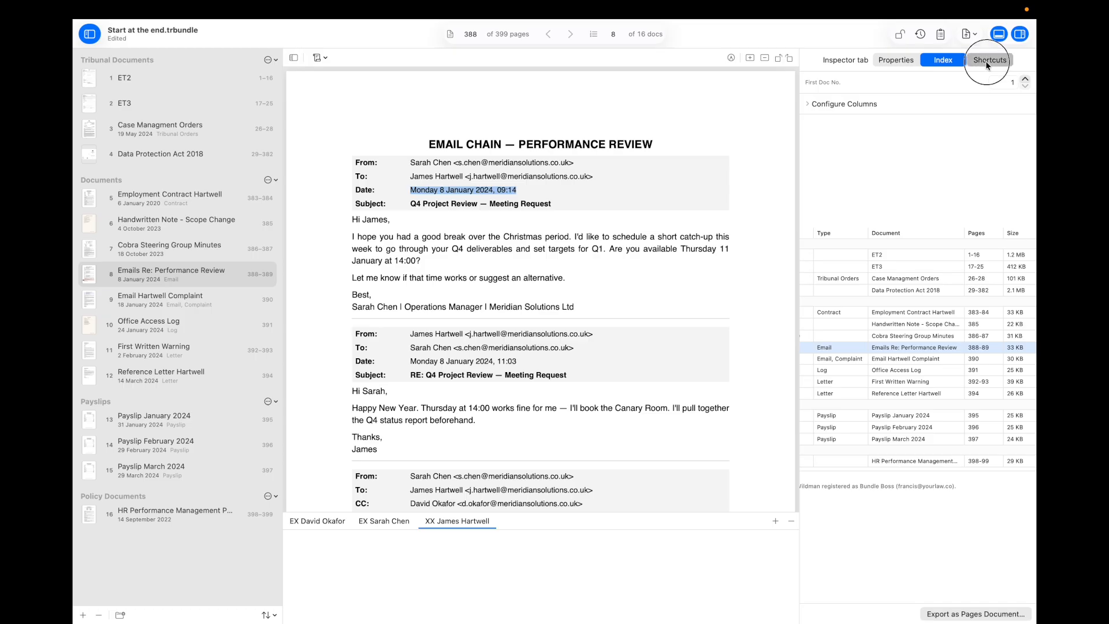
click(985, 60)
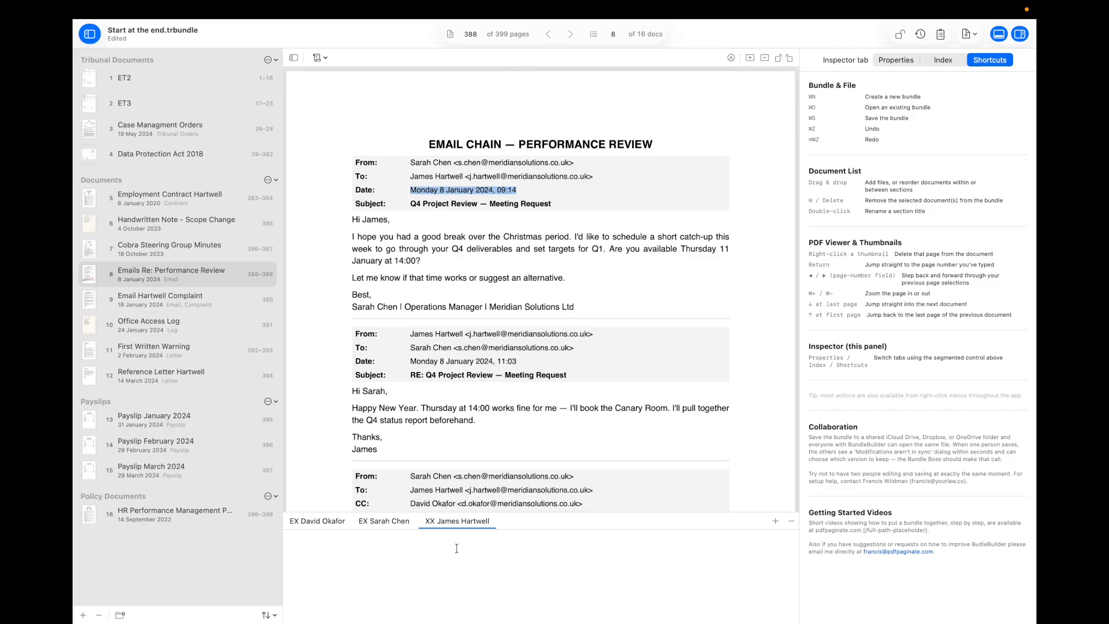
Review the second witness's question notes against the passage marked Q1 on page 389 of the performance review emails.
click(390, 522)
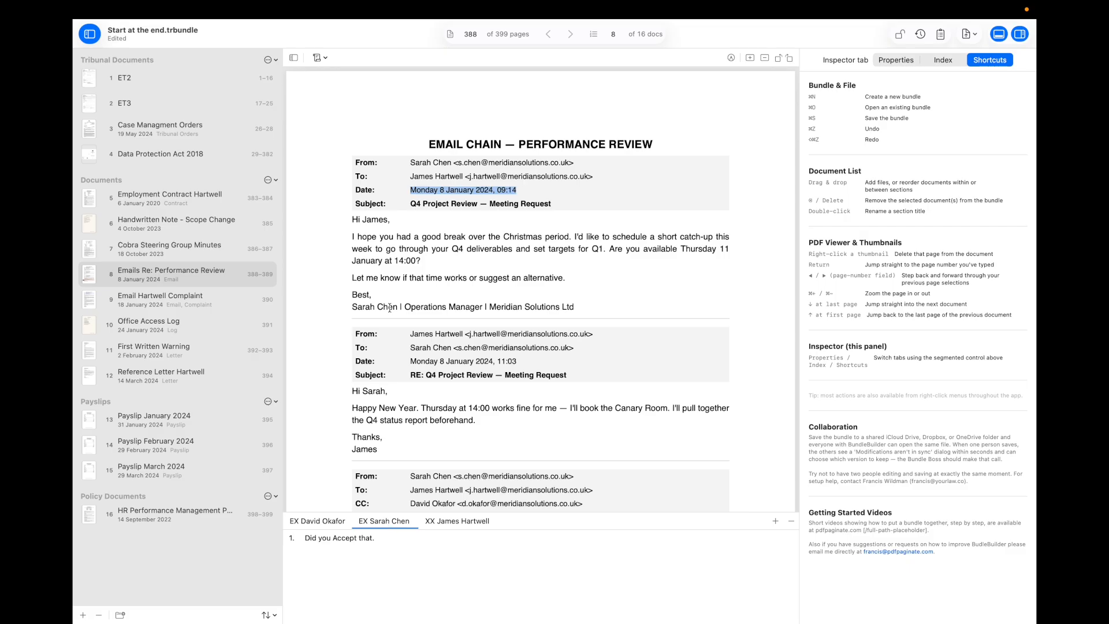
scroll(396, 342, down, 8)
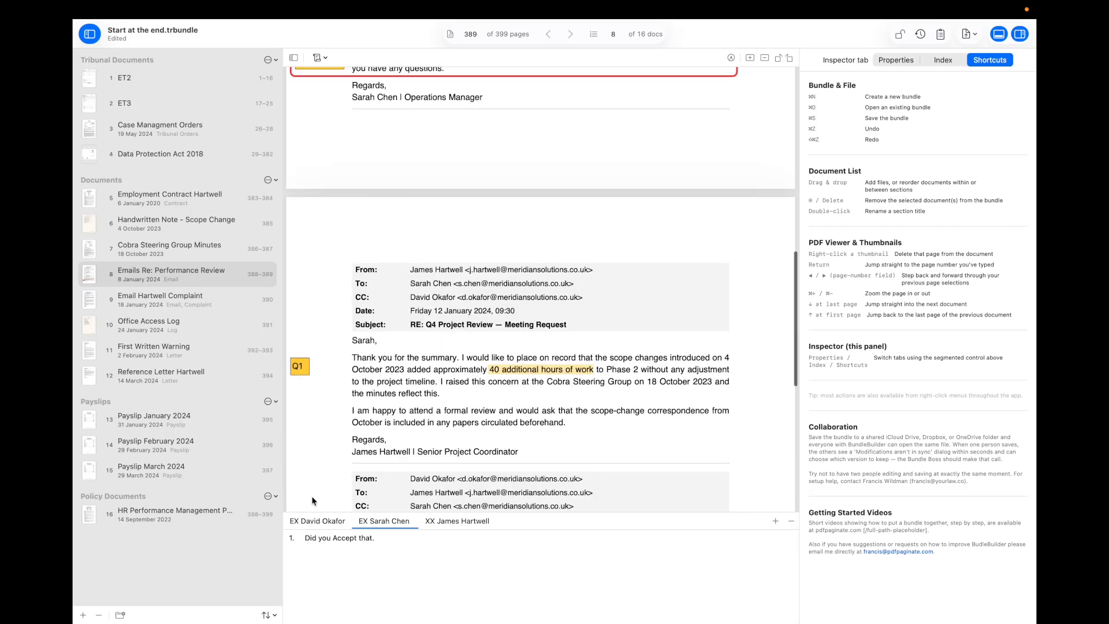
drag(304, 537, 416, 541)
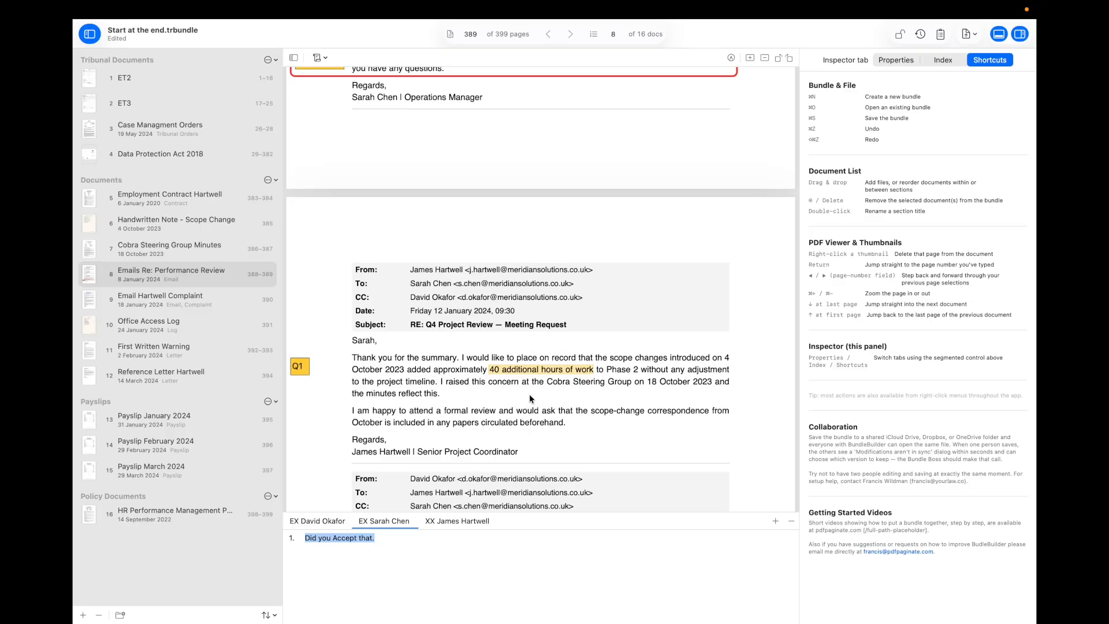
scroll(529, 394, up, 1)
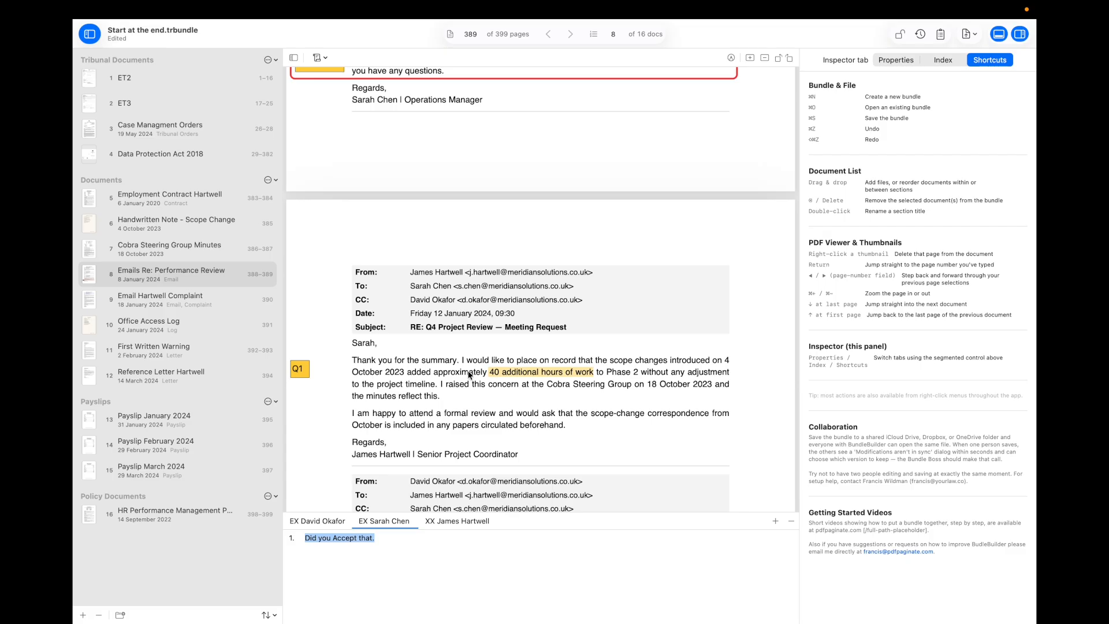
On page 388, highlight in yellow the first email's text from "I hope you had a good break" to "set targets for Q1".
scroll(471, 375, up, 10)
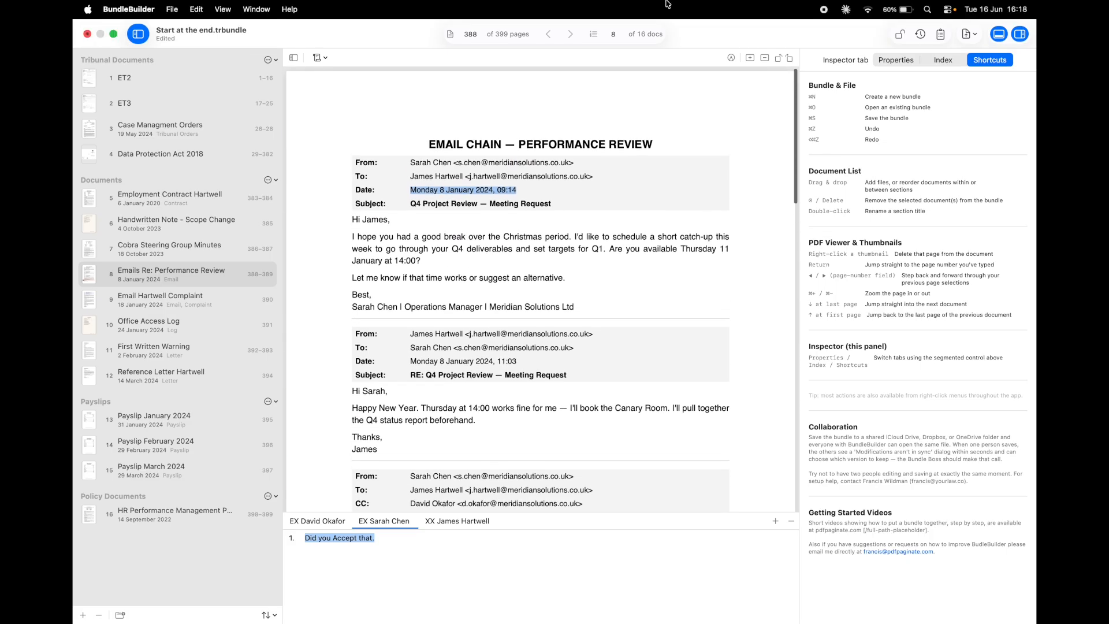
click(730, 57)
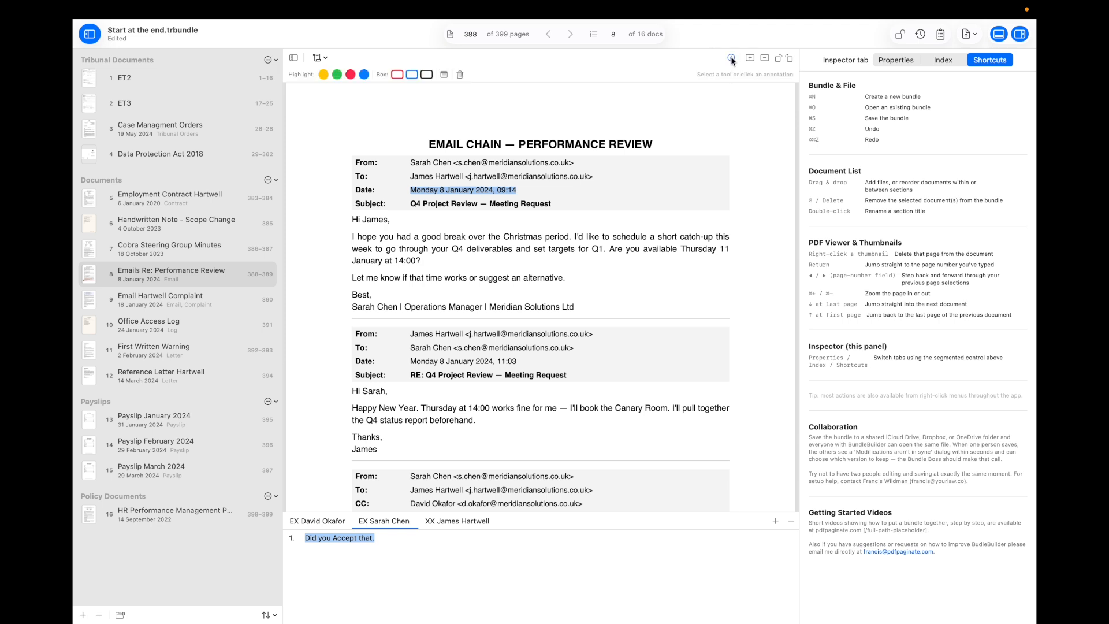
click(322, 75)
click(350, 238)
mouse_move(350, 239)
mouse_down()
mouse_move(594, 238)
mouse_move(603, 250)
mouse_up()
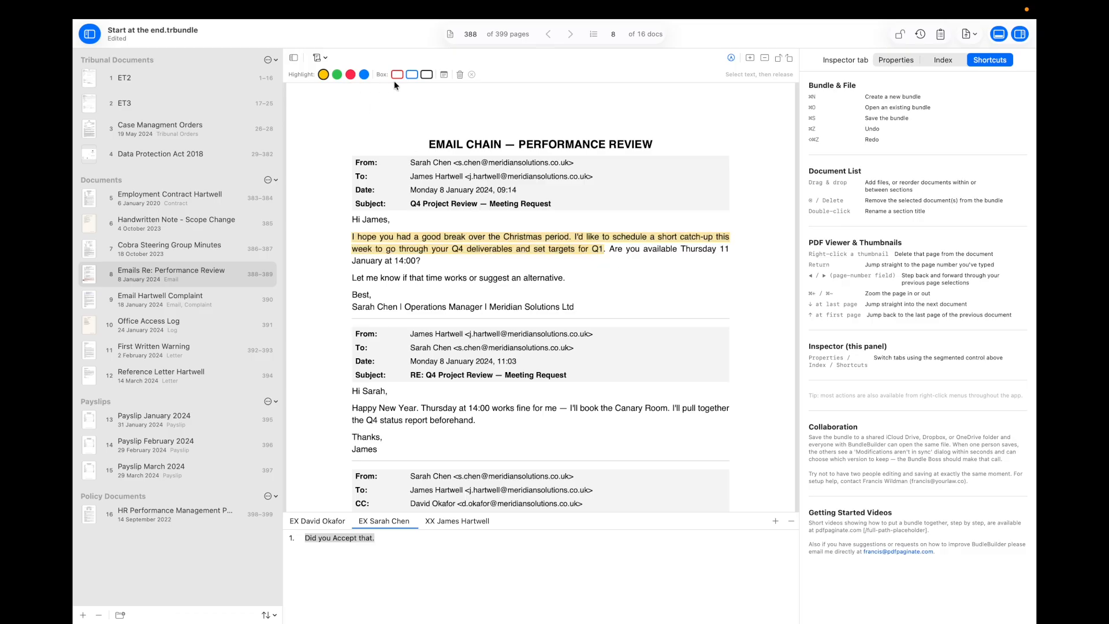
Draw a red box around the header block of the second email on page 388.
click(472, 75)
drag(456, 278, 478, 315)
click(640, 285)
click(397, 74)
drag(343, 329, 734, 386)
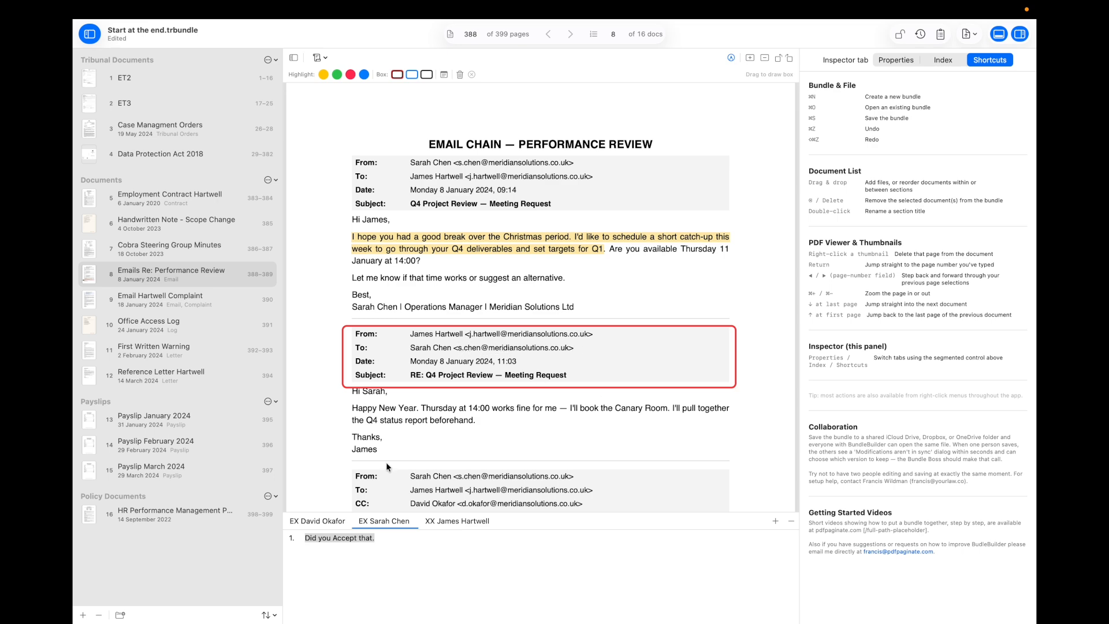
Review the existing annotations lower on page 388 and the question notes kept for each witness.
scroll(385, 462, down, 5)
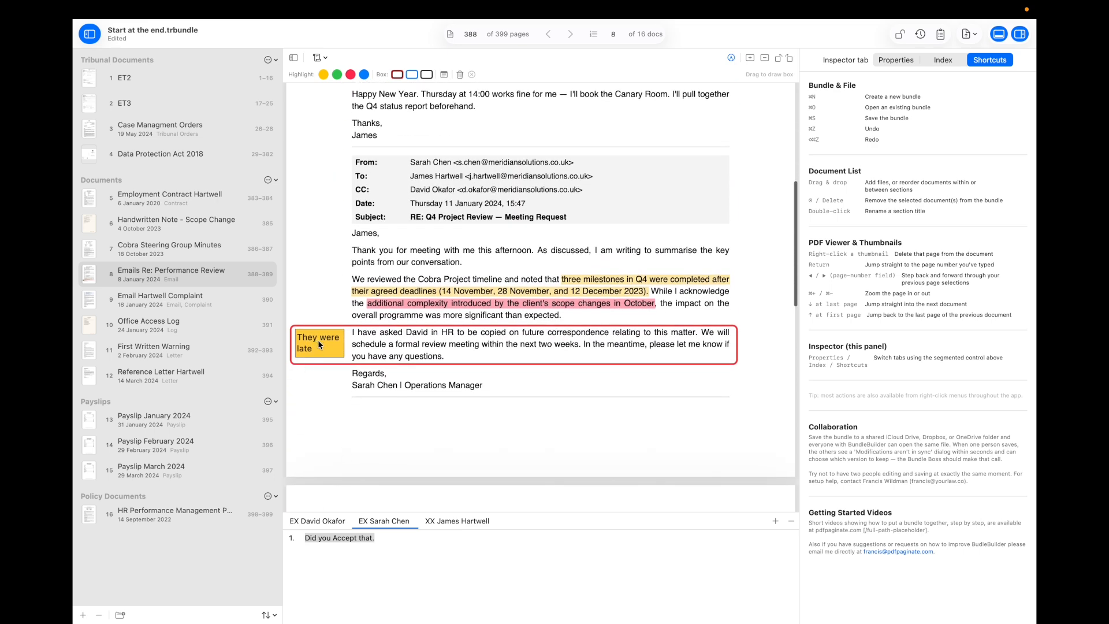
scroll(483, 396, up, 5)
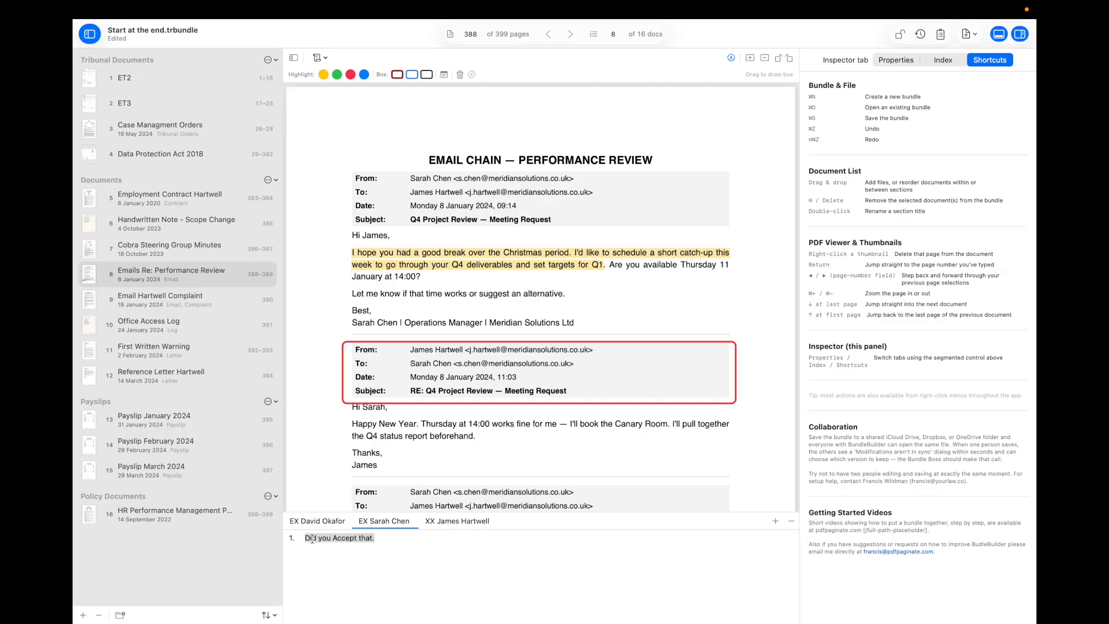
mouse_move(470, 175)
click(317, 545)
click(317, 523)
click(455, 520)
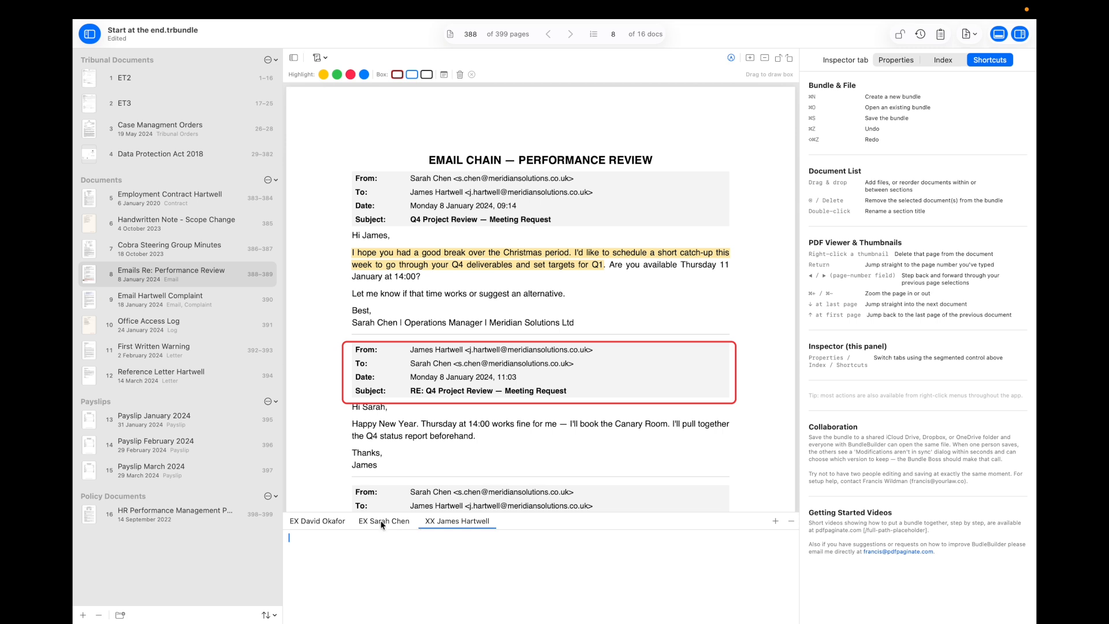
click(377, 522)
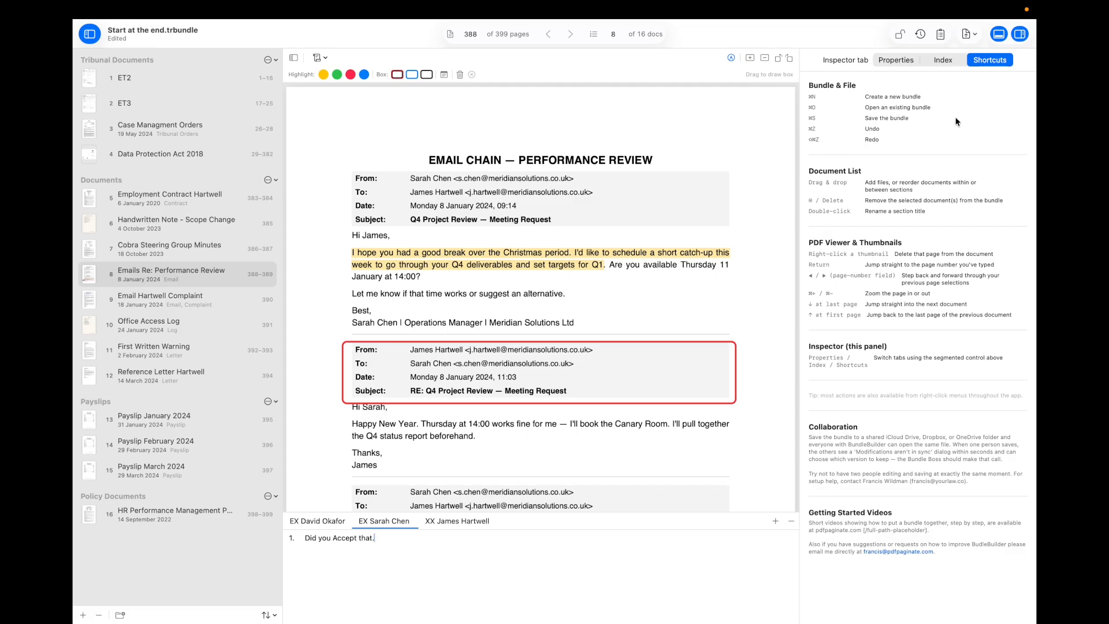
Examine the Print Entire Bundle option for including private annotations, toggling it on and off without printing.
click(968, 33)
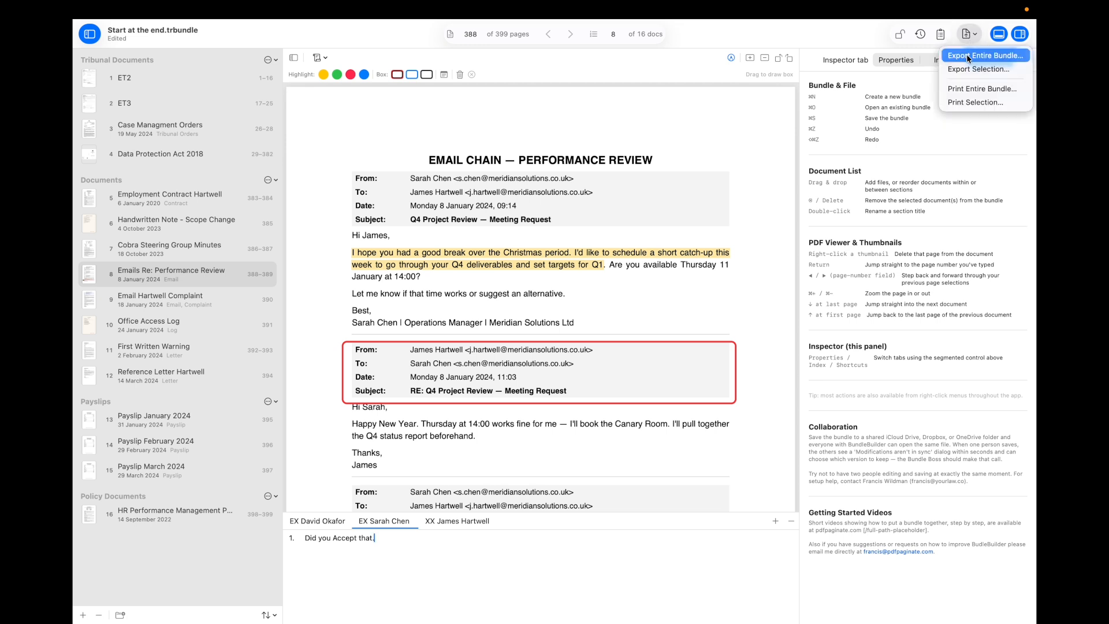
click(961, 88)
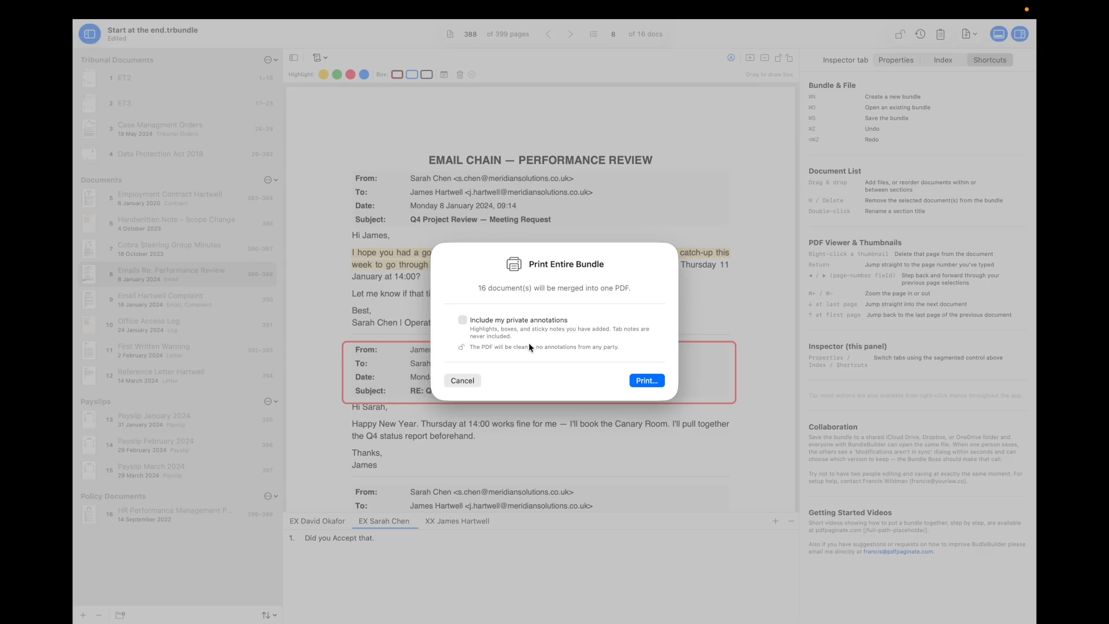
click(462, 320)
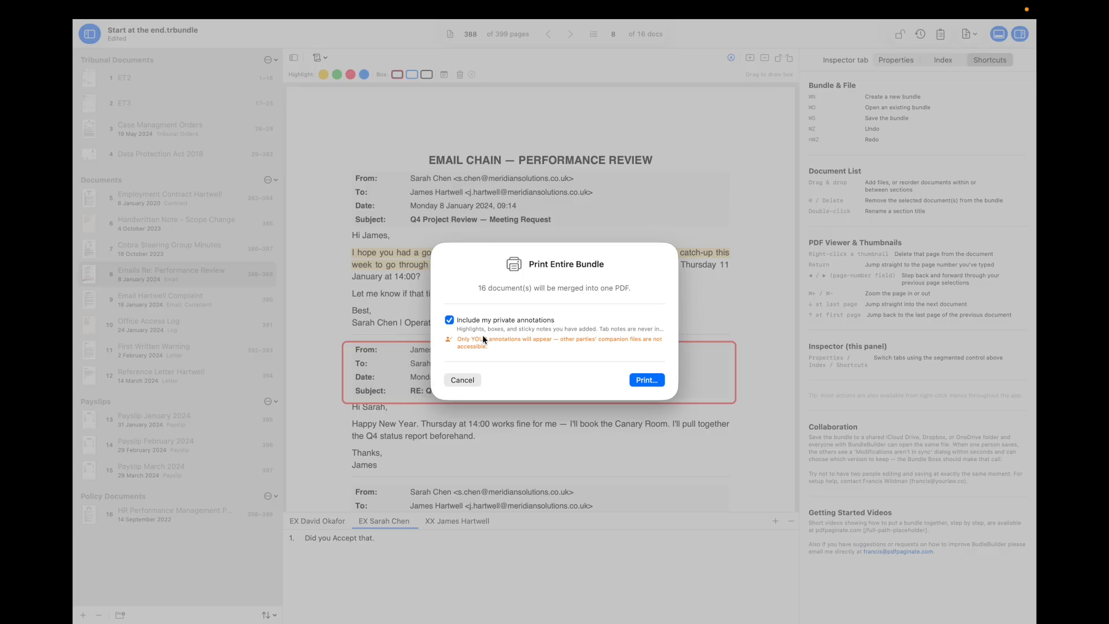
click(450, 320)
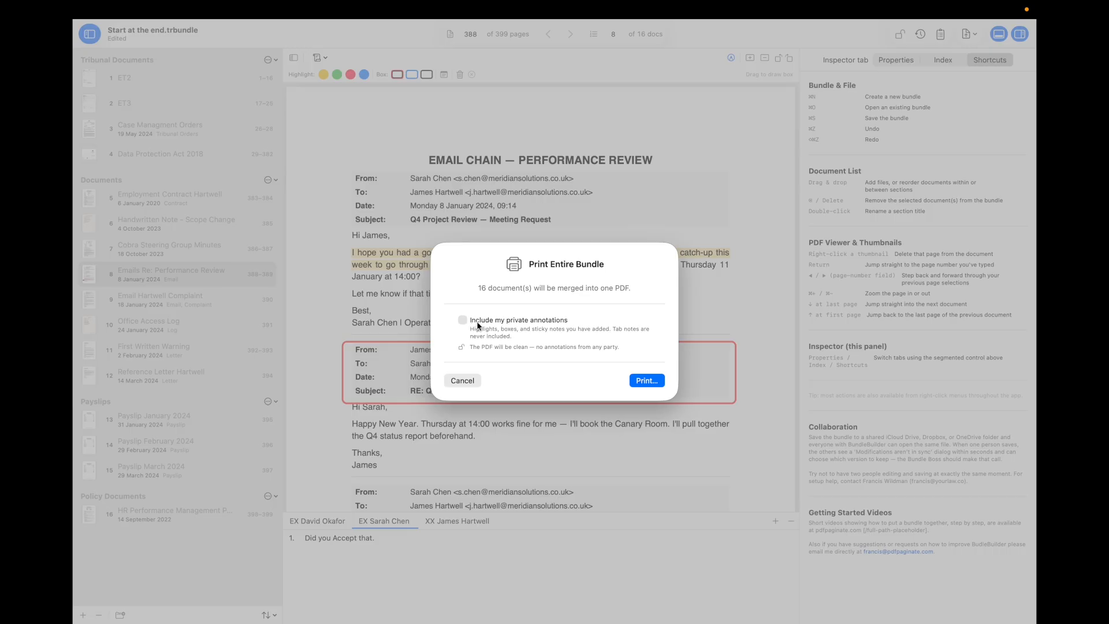
click(463, 380)
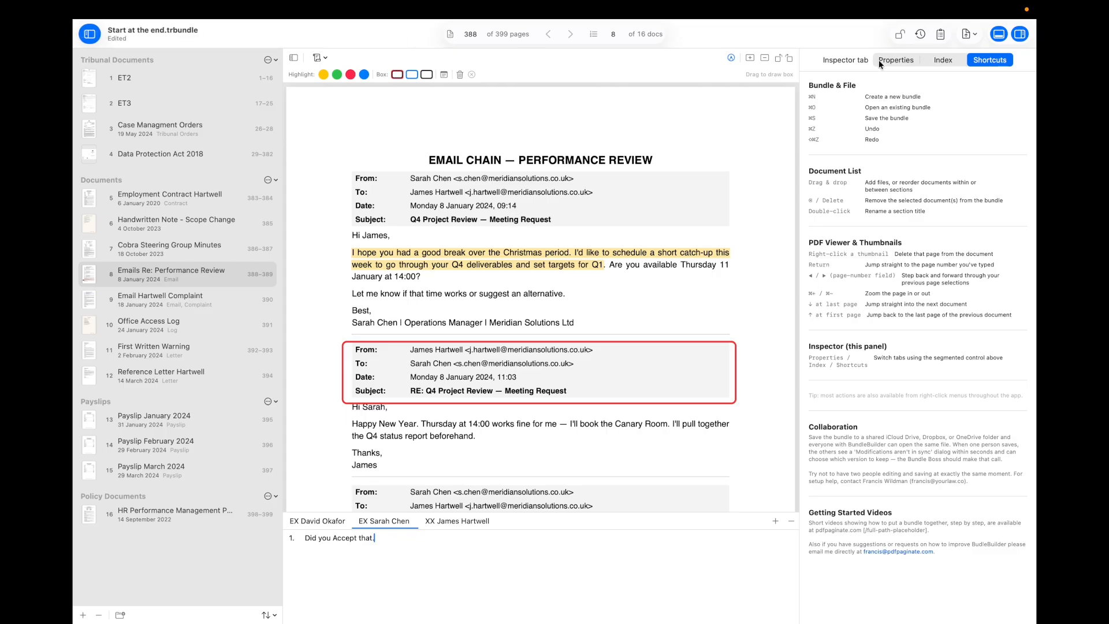
Examine the confirmations and Bundle Boss password requirement for locking the bundle numbering, and cancel without locking.
click(899, 35)
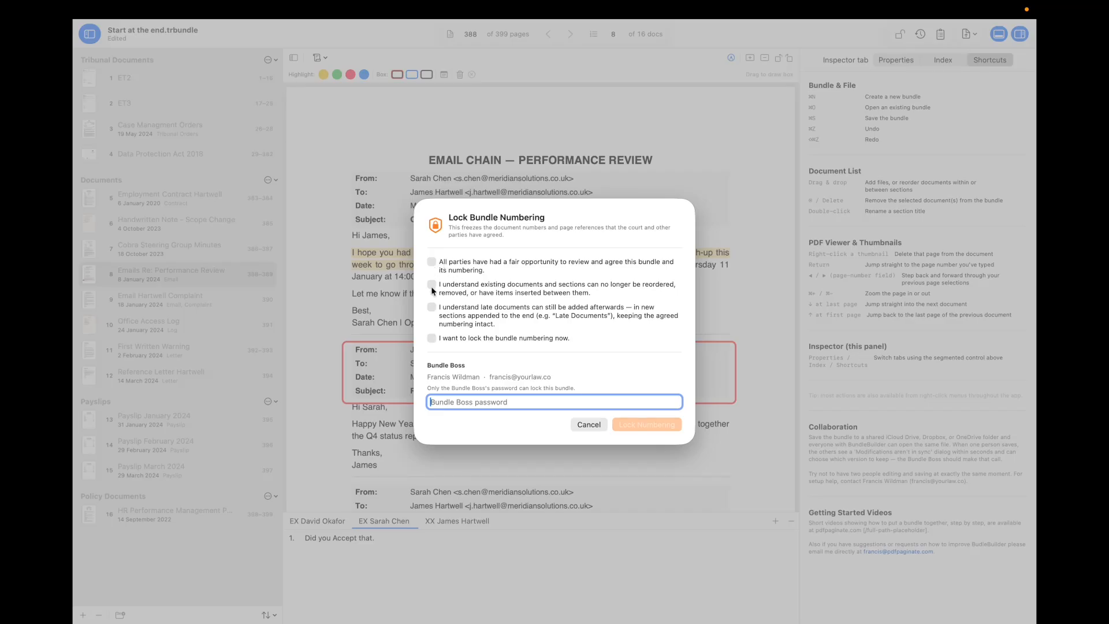
click(431, 261)
click(431, 285)
click(431, 338)
click(589, 424)
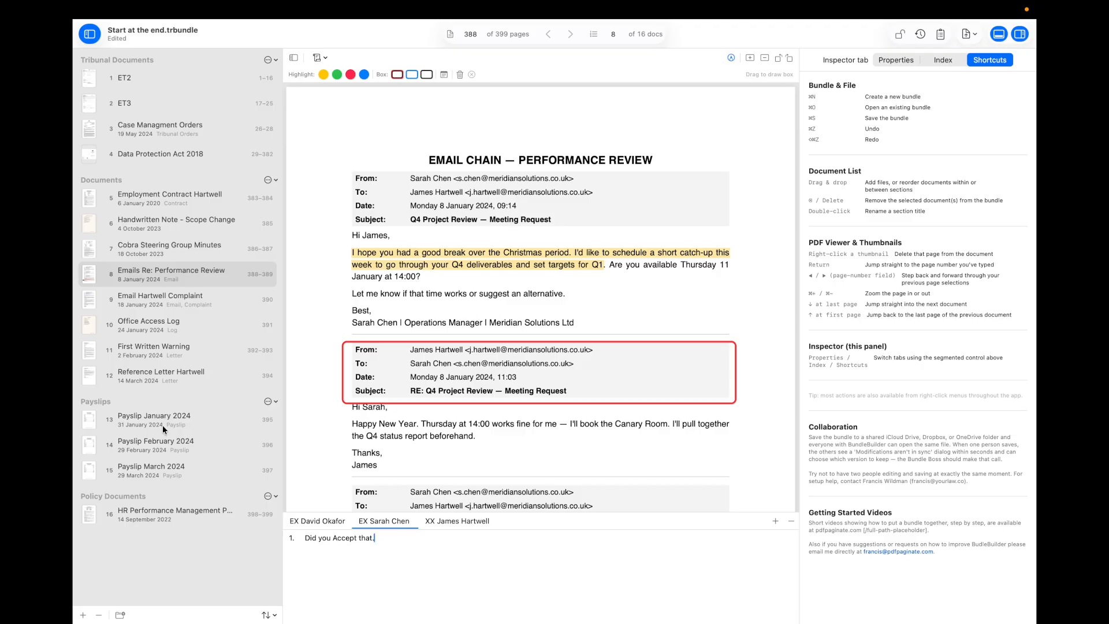
Move the January 2024 payslip below the February one in the Payslips section, and restore the chronological order.
click(161, 424)
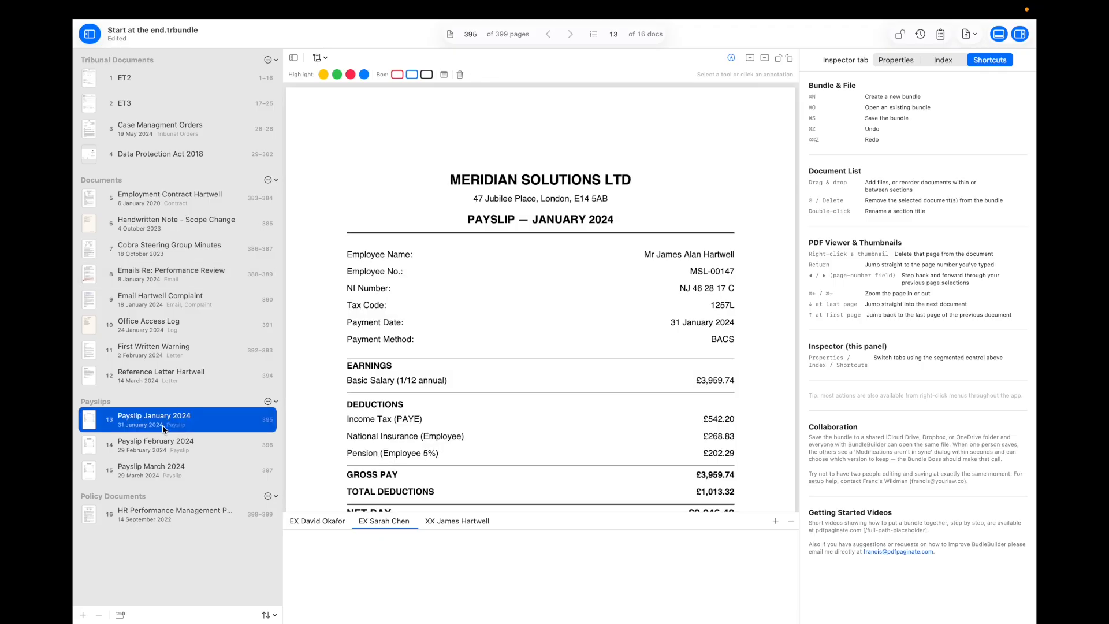
drag(163, 427, 150, 460)
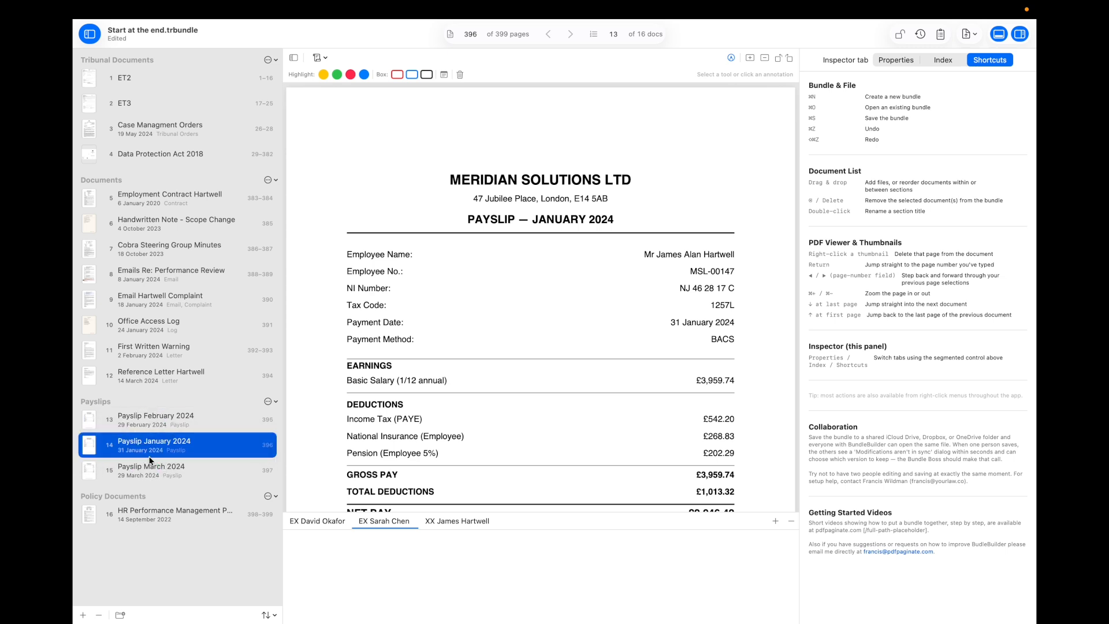
click(155, 422)
drag(155, 422, 150, 458)
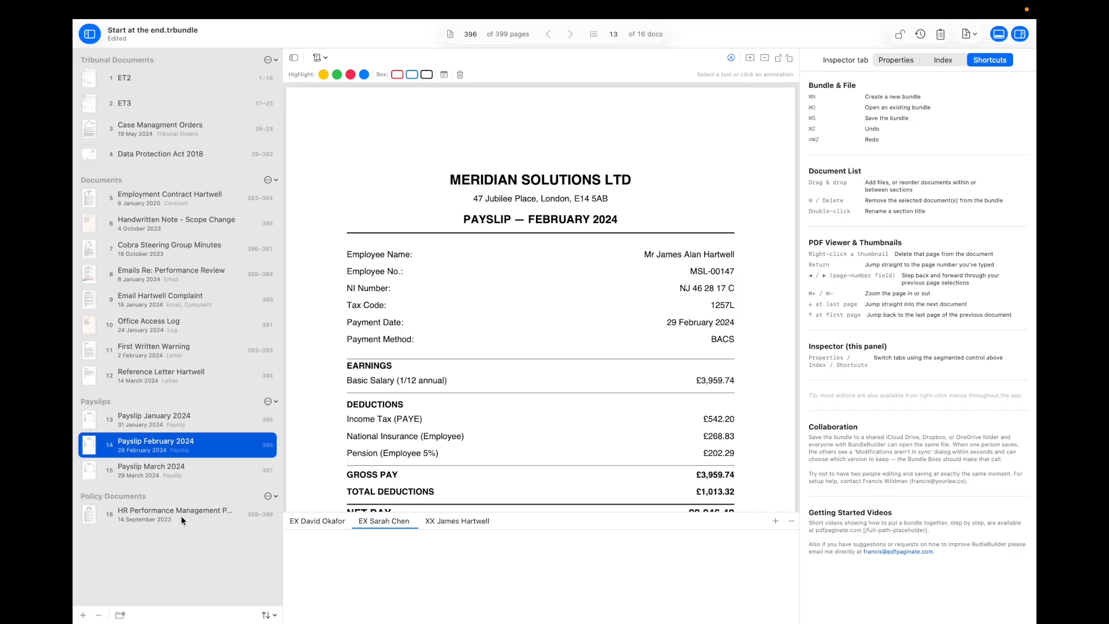
View the numbering lock changelog and read through the bundle's full change history.
click(921, 34)
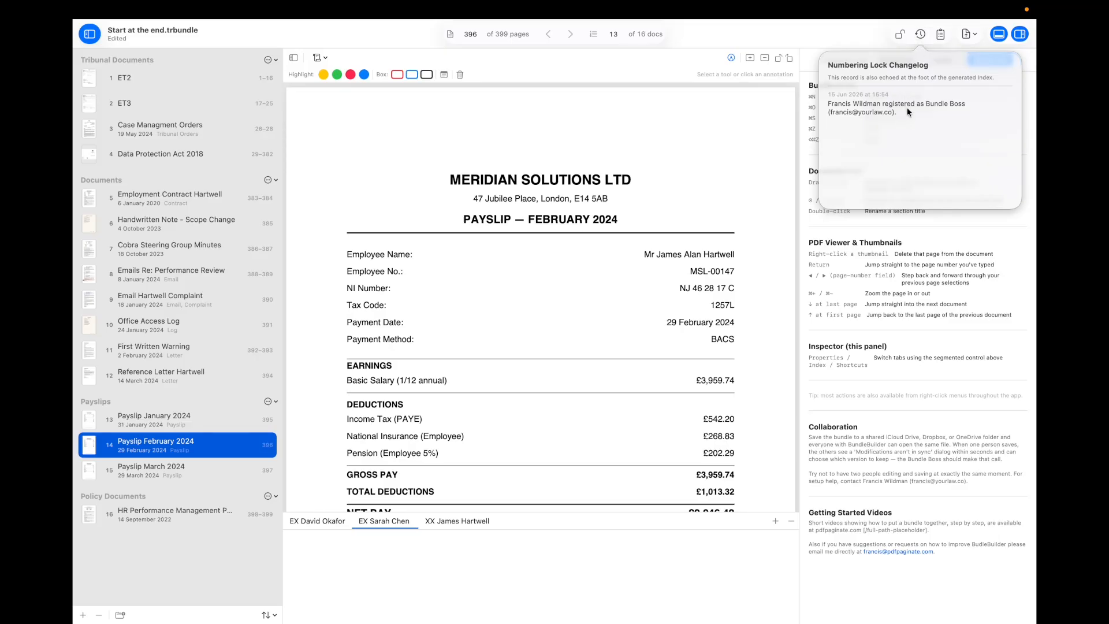
click(938, 36)
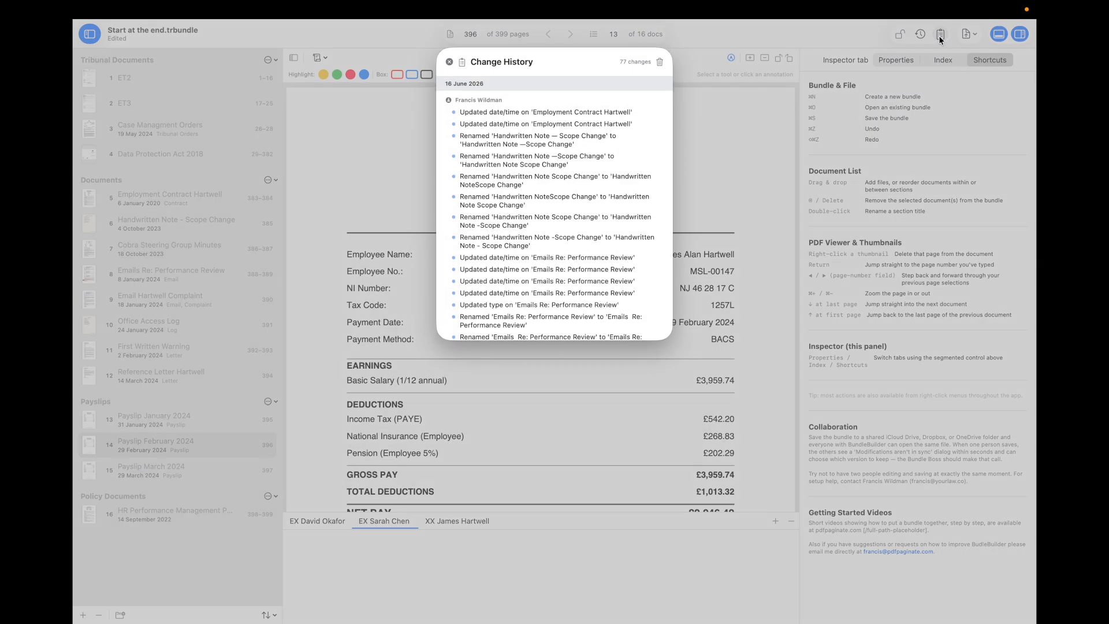
scroll(625, 258, down, 8)
scroll(625, 258, down, 15)
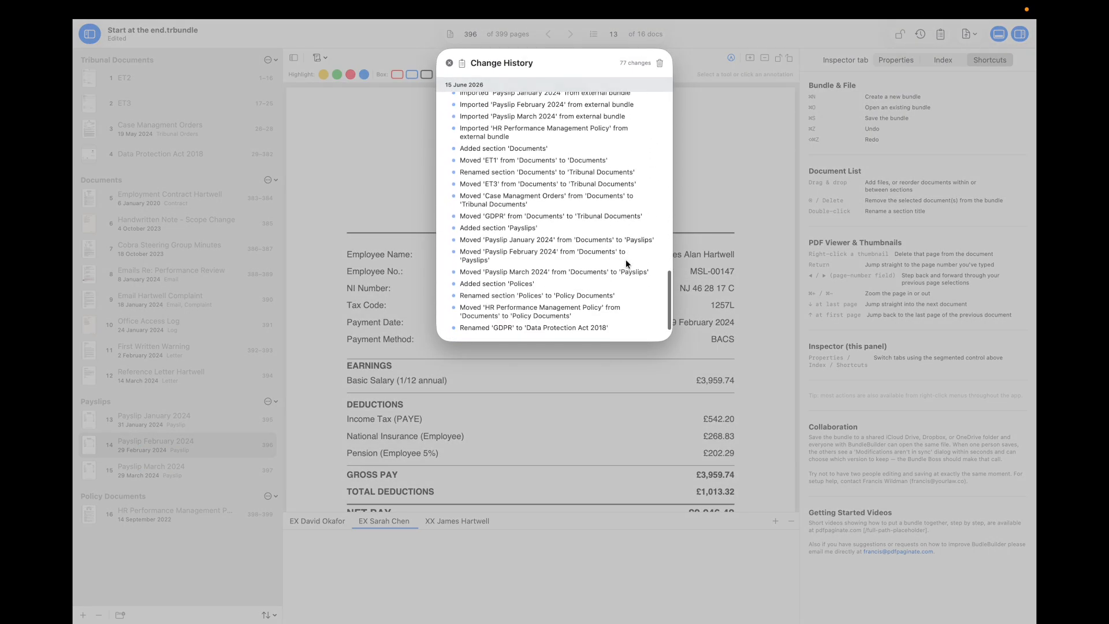
scroll(626, 259, up, 15)
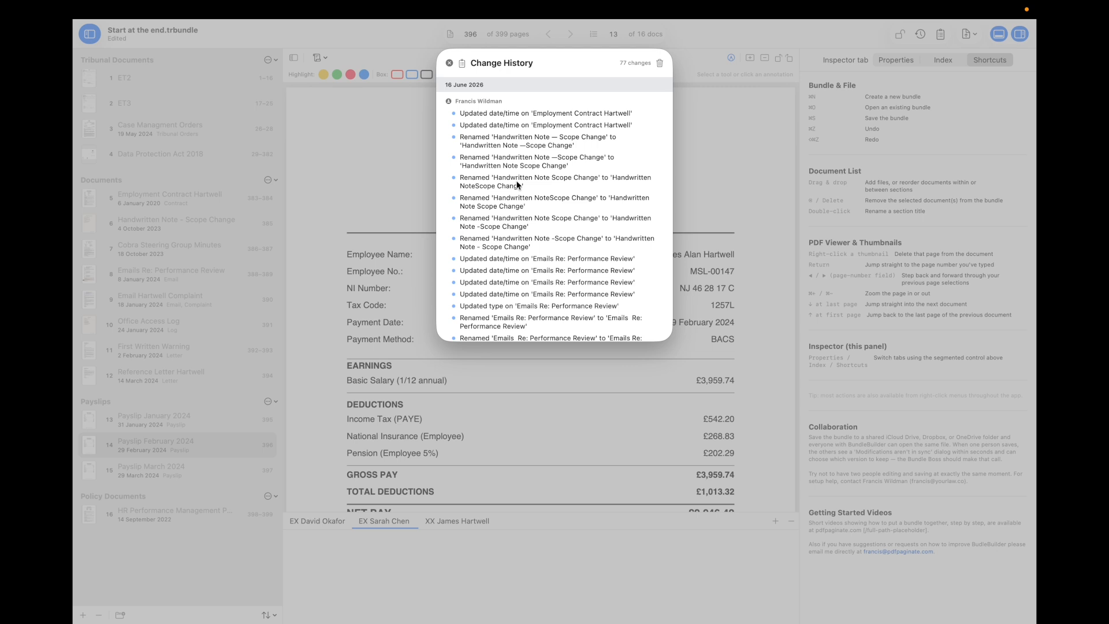
Check what clearing the change history requires, cancel it, and reread the recorded entries before closing the history.
click(660, 64)
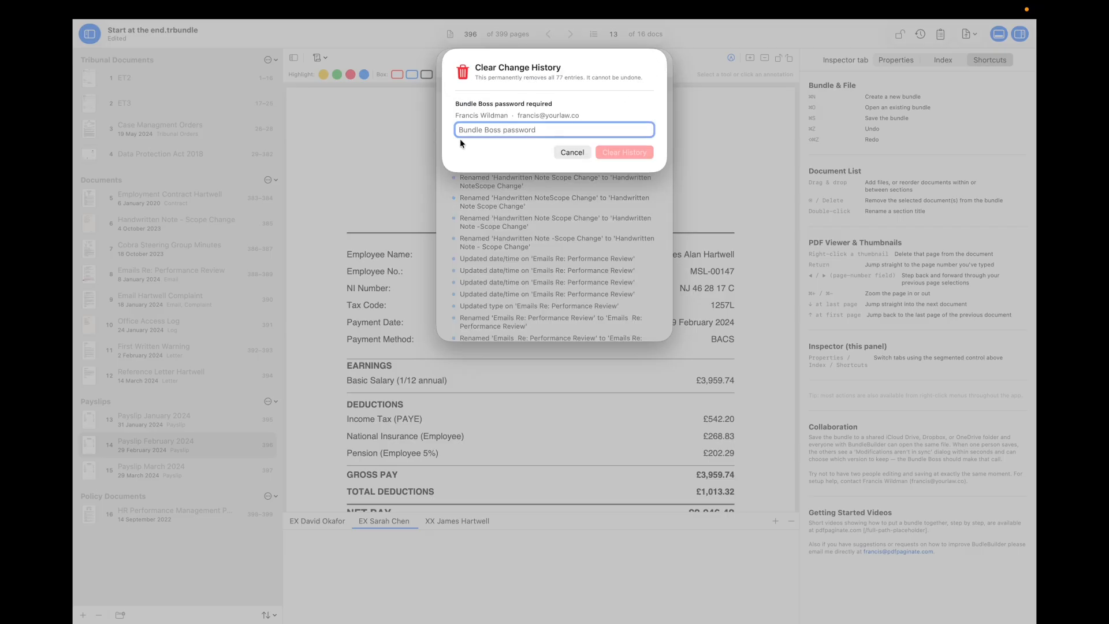
click(566, 153)
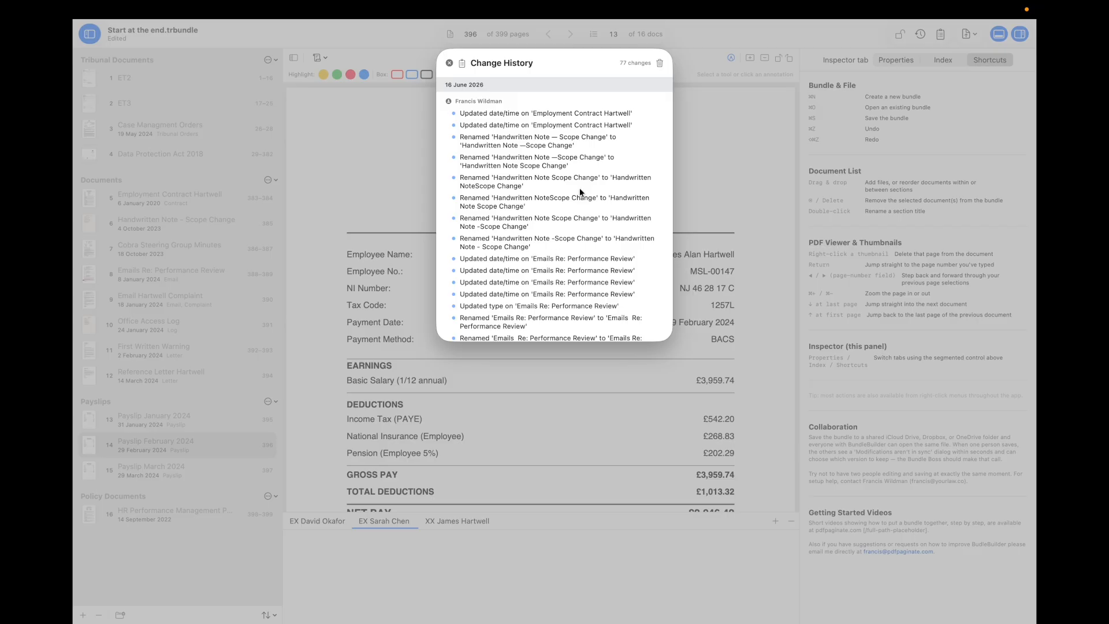
scroll(583, 192, down, 10)
scroll(589, 186, down, 5)
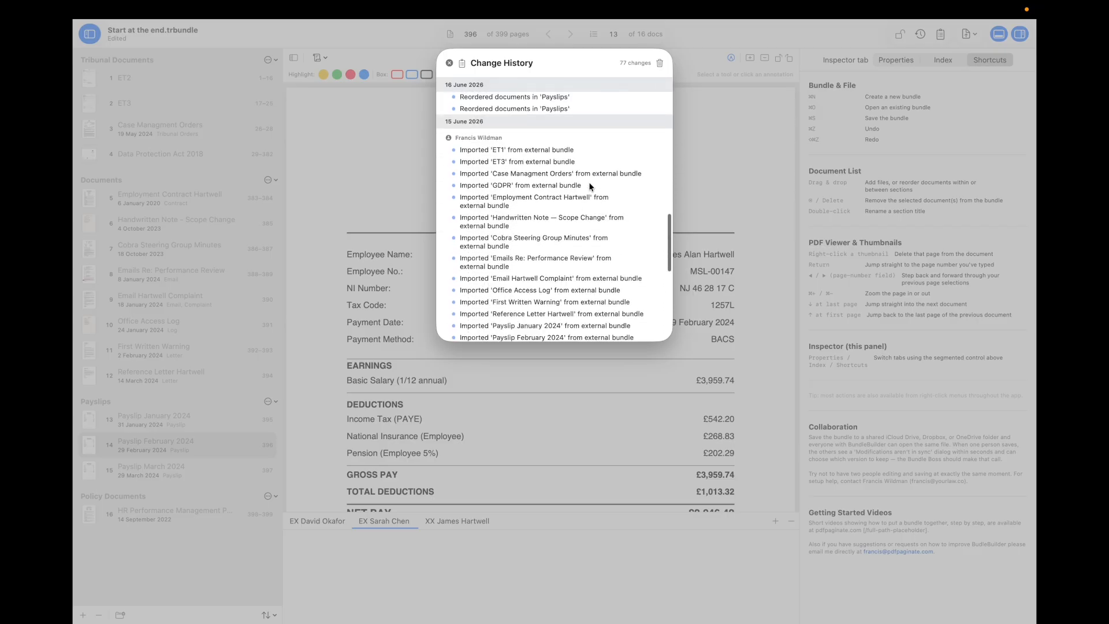
scroll(589, 186, up, 15)
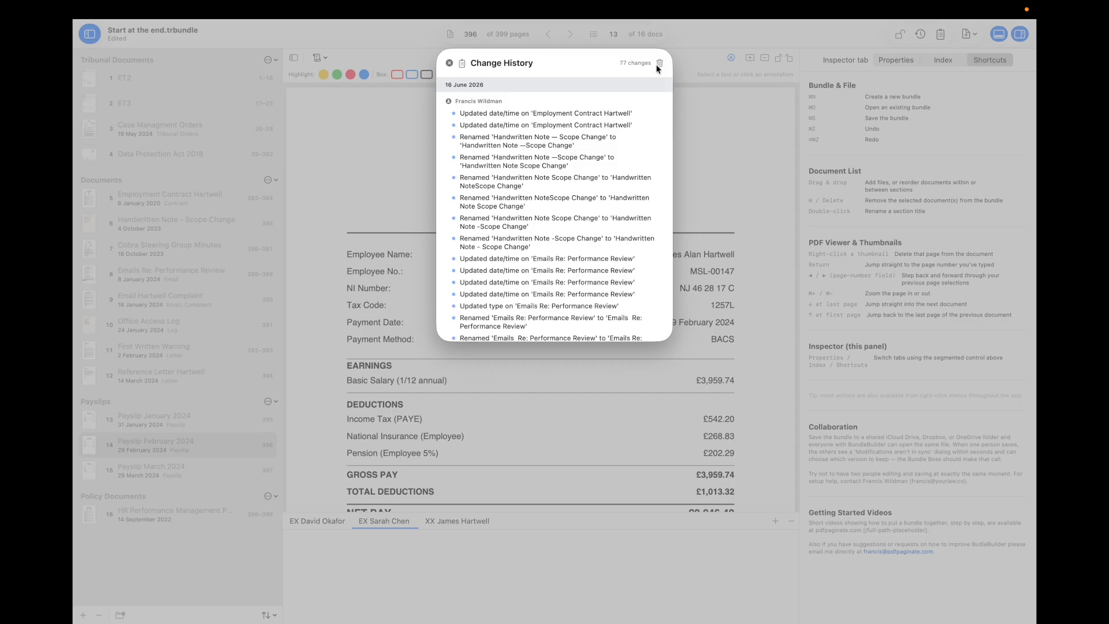
click(449, 63)
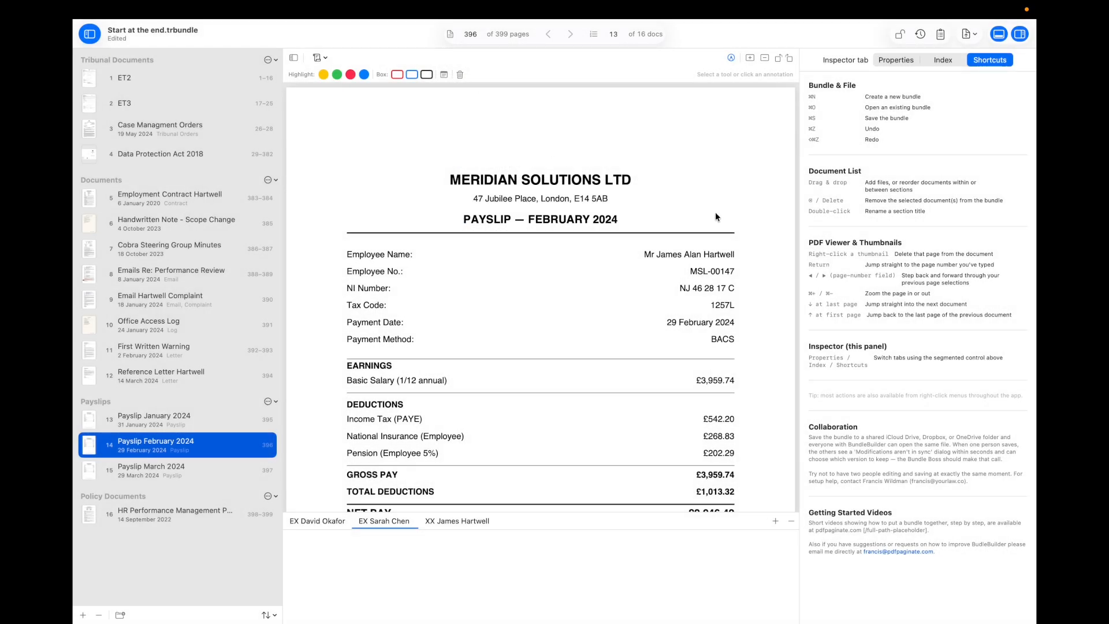
click(970, 33)
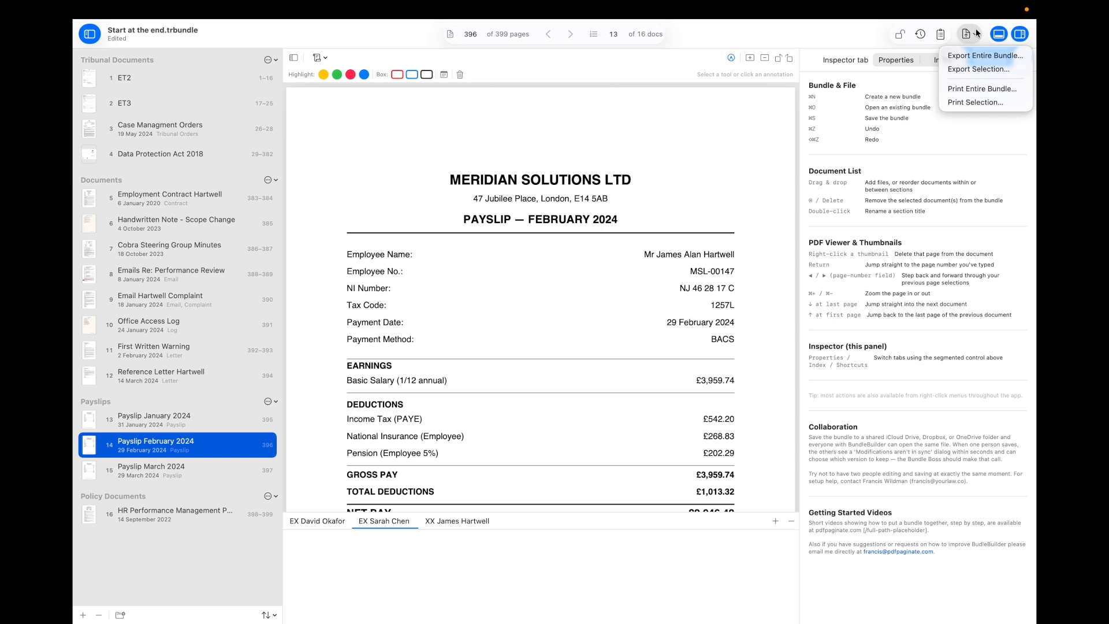
click(930, 148)
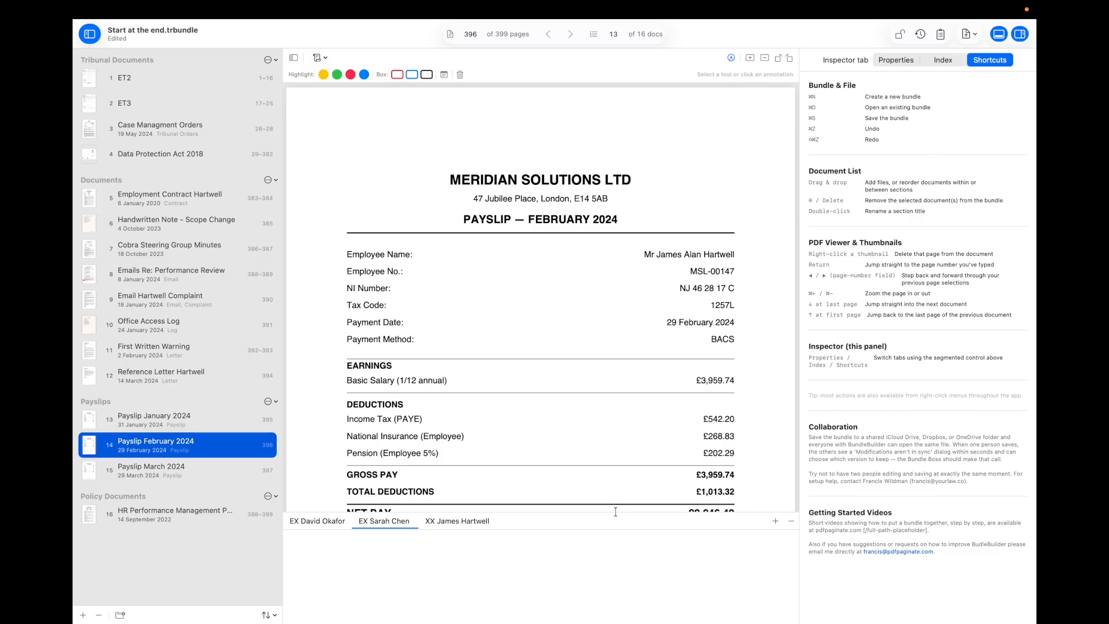
Enlarge the witness notes pane and show the second witness's question for Emails Re: Performance Review.
drag(616, 514, 607, 389)
drag(545, 512, 554, 386)
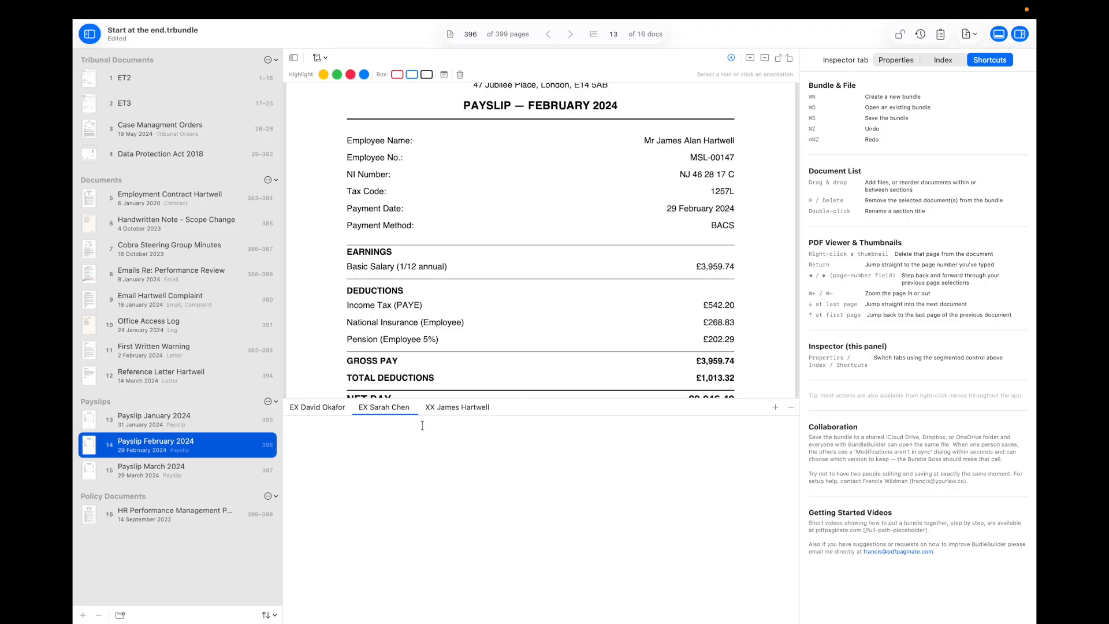
click(455, 408)
click(329, 407)
click(381, 410)
click(160, 270)
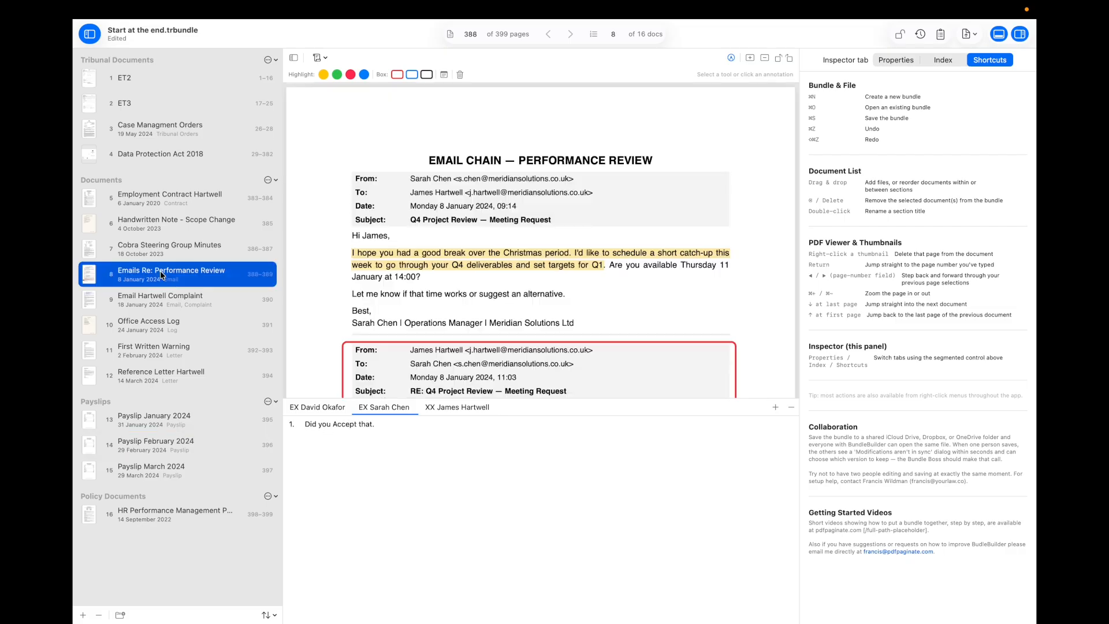
scroll(503, 337, down, 3)
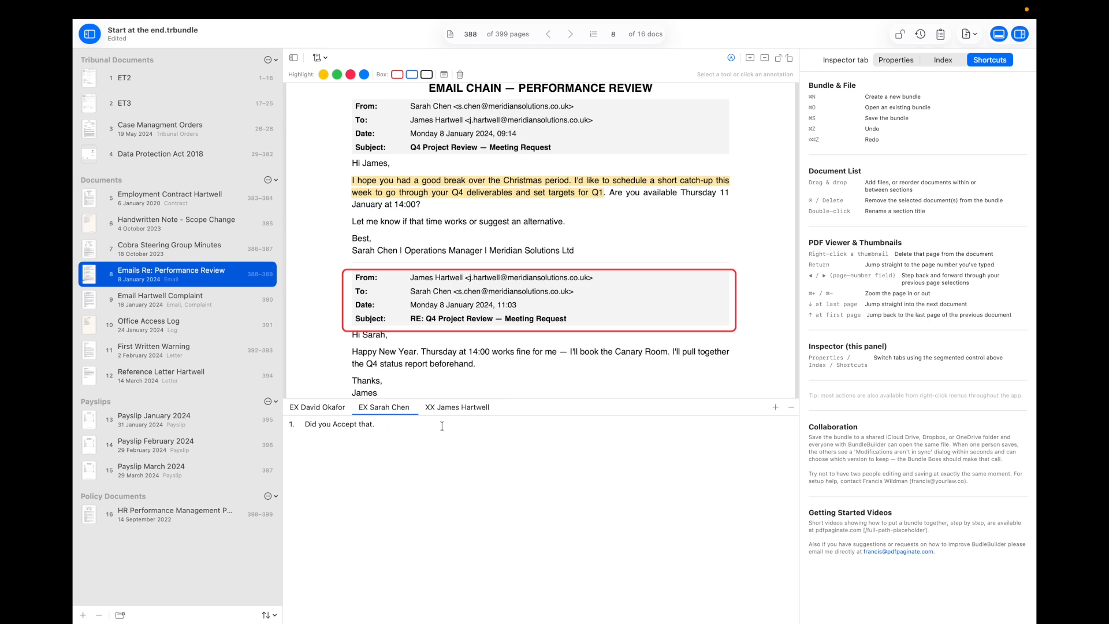
Add a witness notes tab named "New Tab".
click(774, 407)
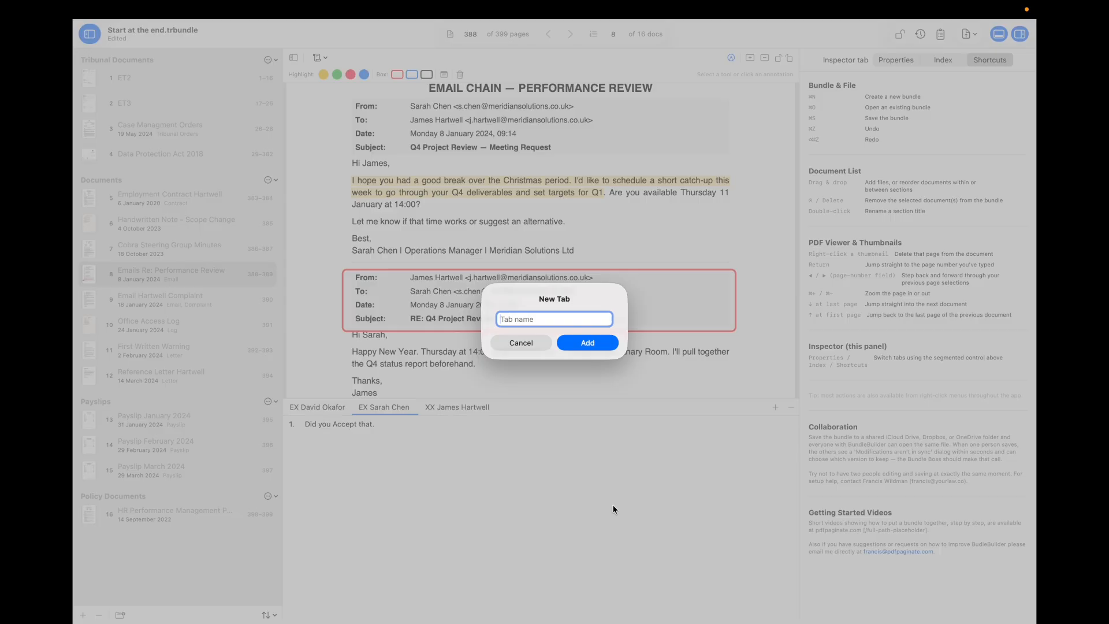
text(New Tab)
key(Return)
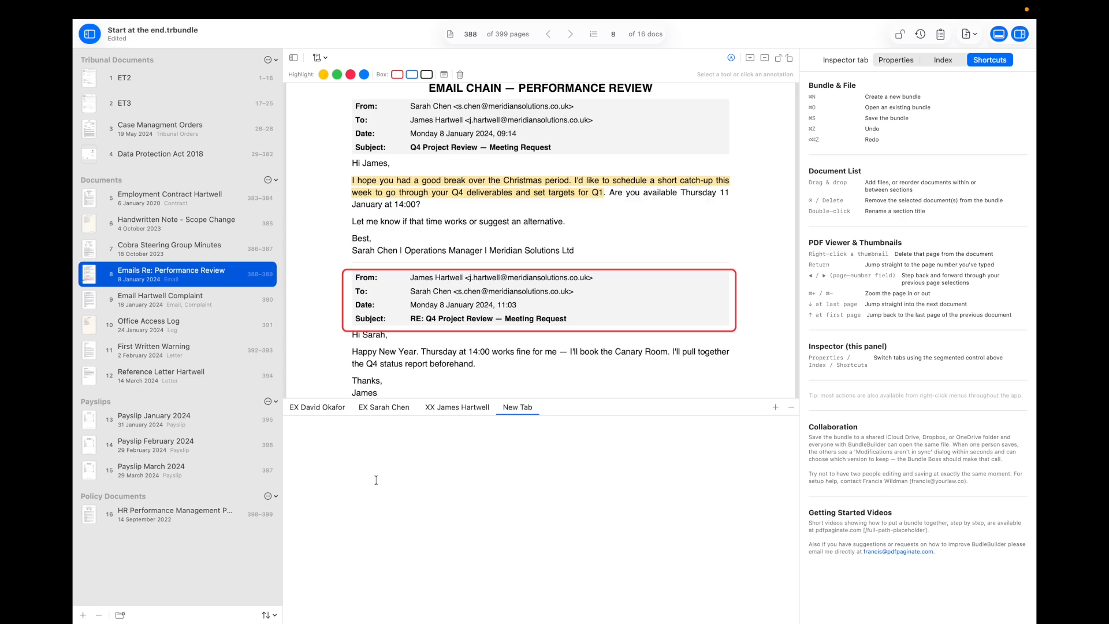
Compare the notes across the complaint email, Office Access Log and First Written Warning, returning to the second witness's question on the performance review emails.
click(174, 299)
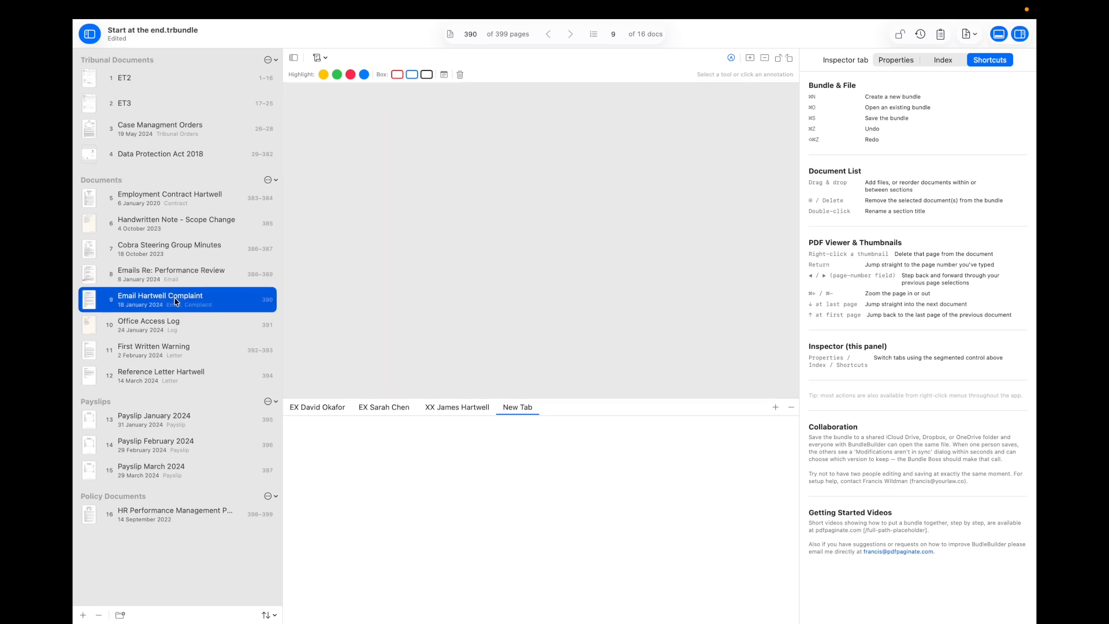
click(175, 324)
click(175, 354)
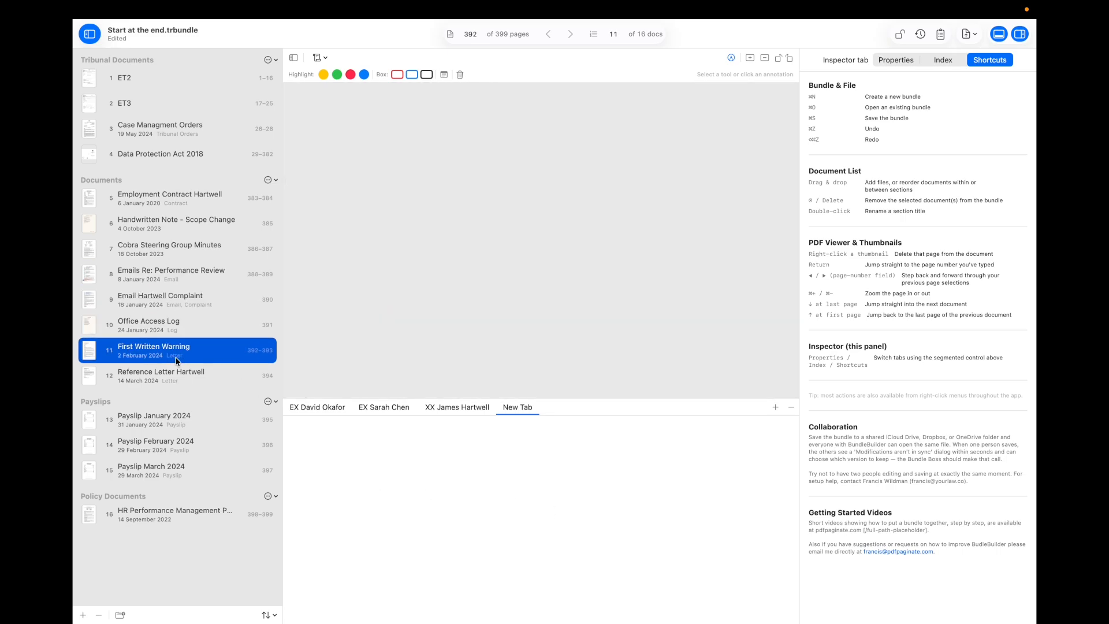
click(393, 408)
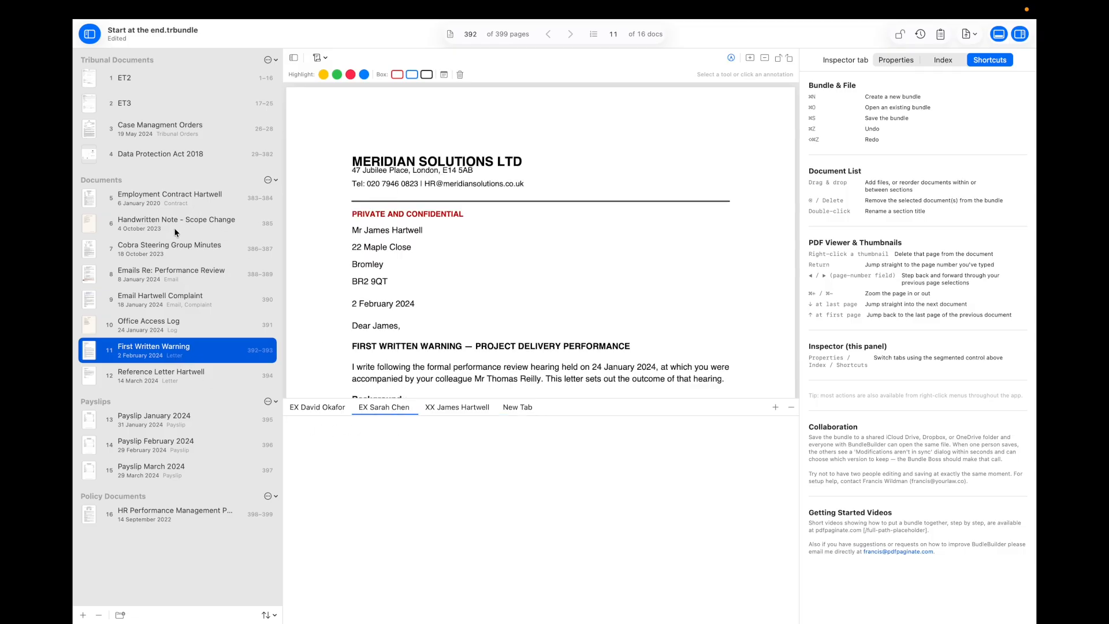
click(160, 270)
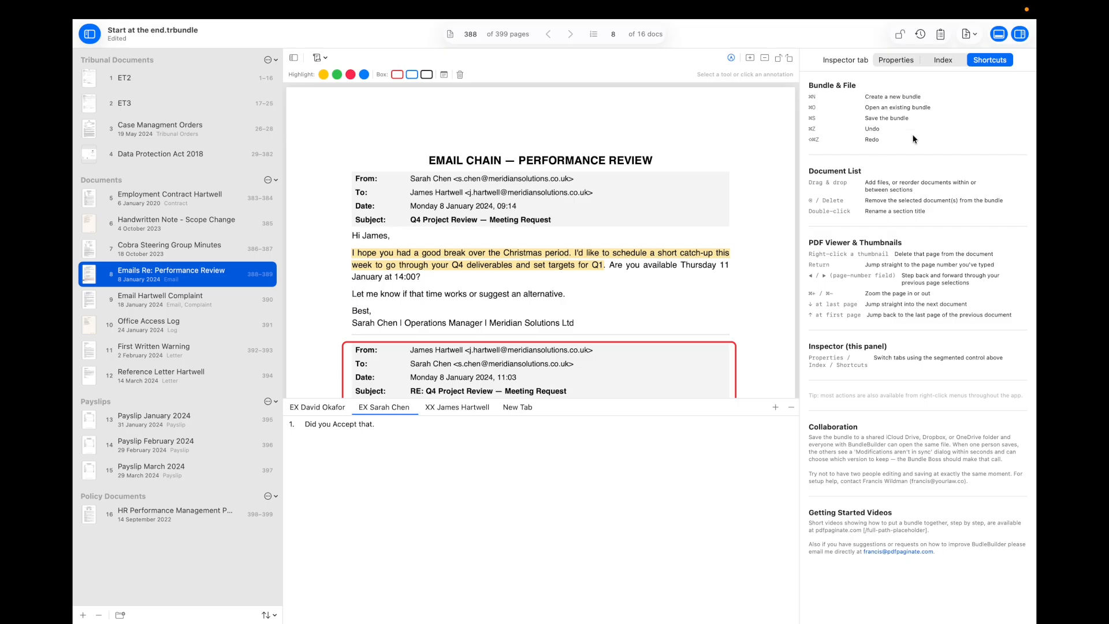
Hide the witness notes pane and the inspector, and look through the annotated performance review email chain.
click(998, 35)
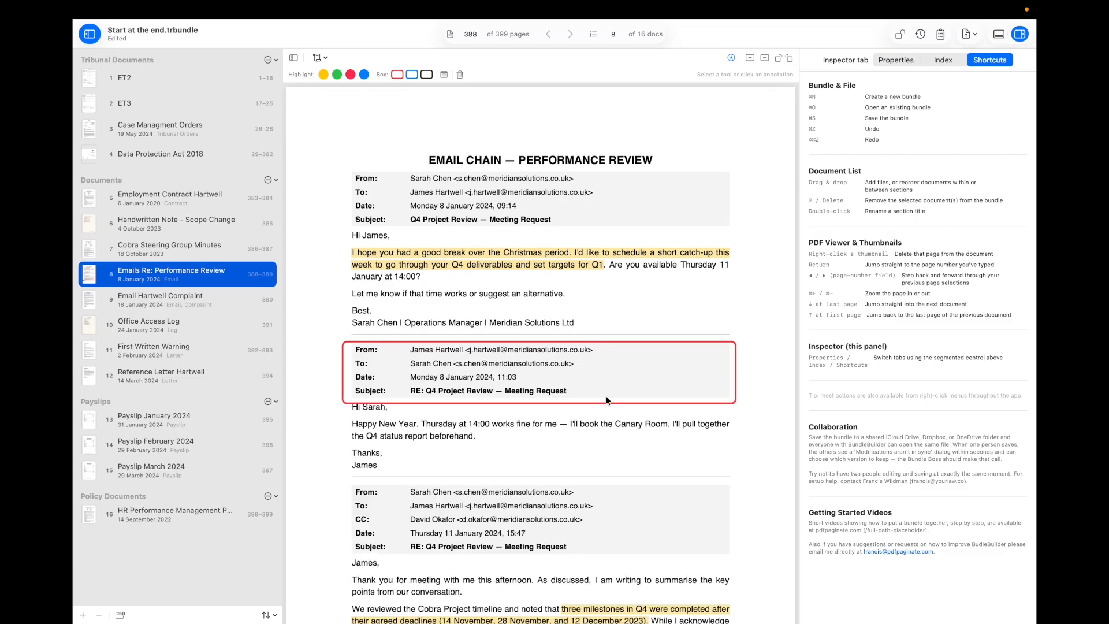
scroll(600, 404, down, 5)
scroll(601, 404, up, 5)
scroll(601, 404, down, 3)
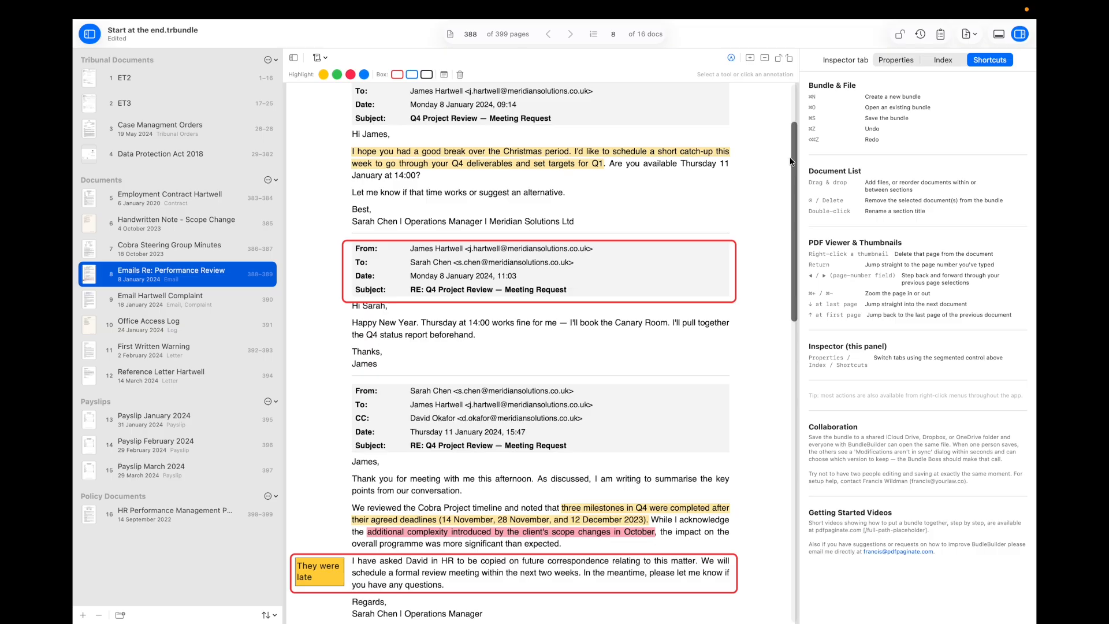
click(1019, 34)
scroll(676, 429, down, 5)
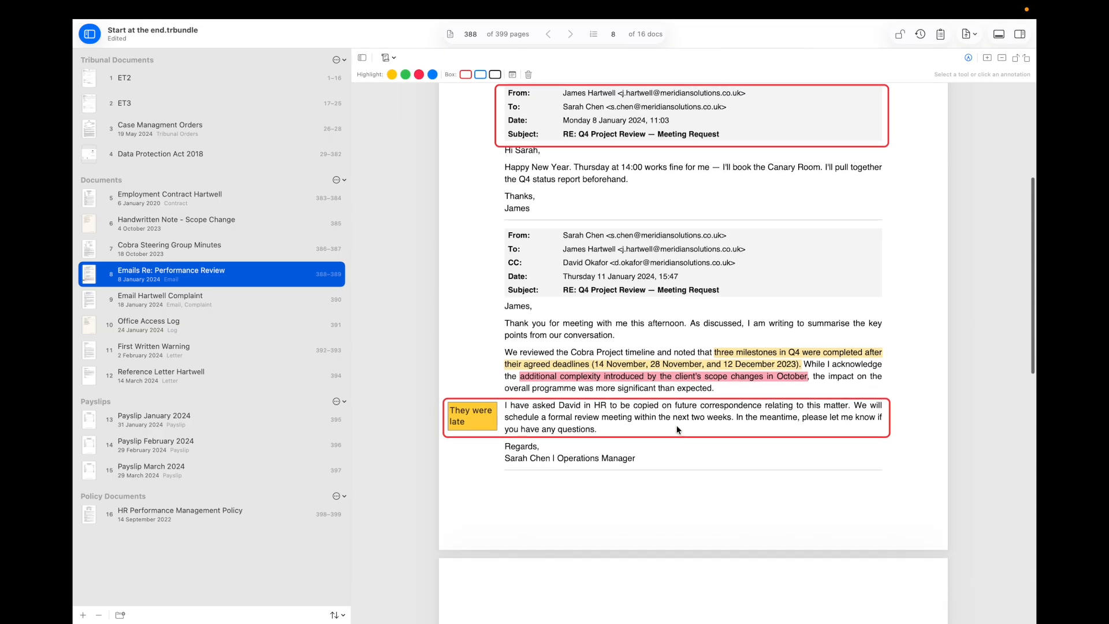
scroll(677, 429, up, 5)
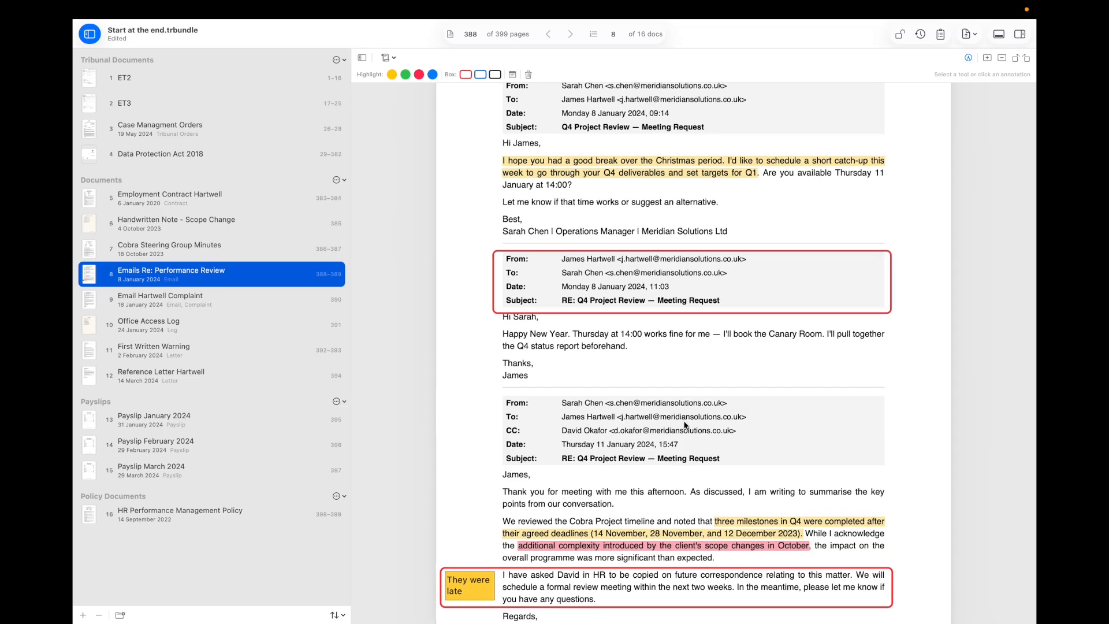
scroll(676, 429, up, 5)
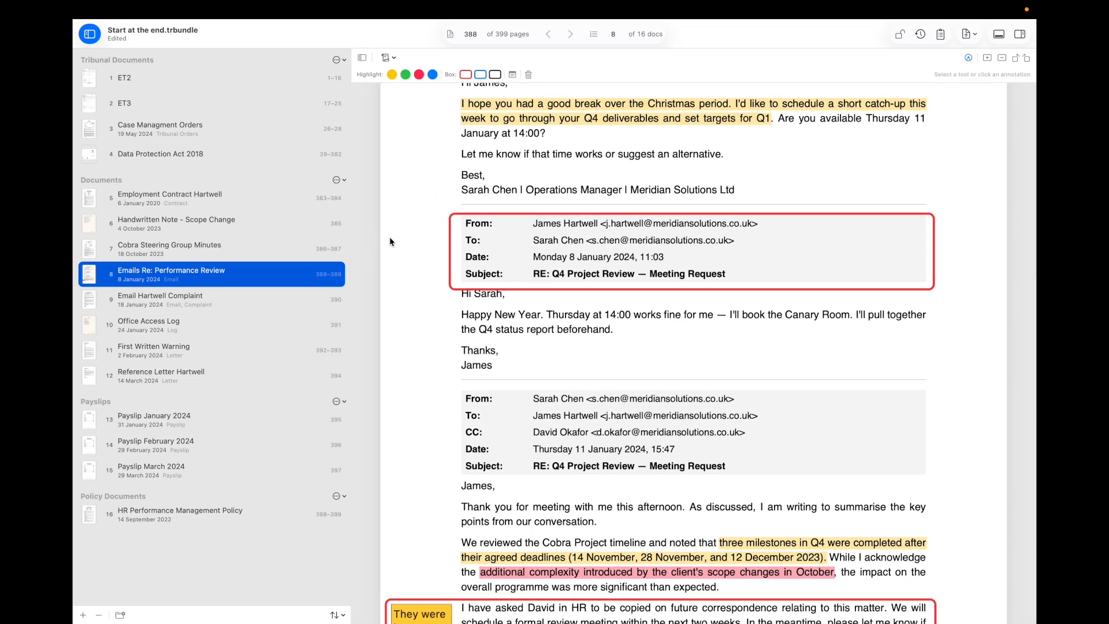
Open the employment contract, then narrow and hide the document list.
click(285, 193)
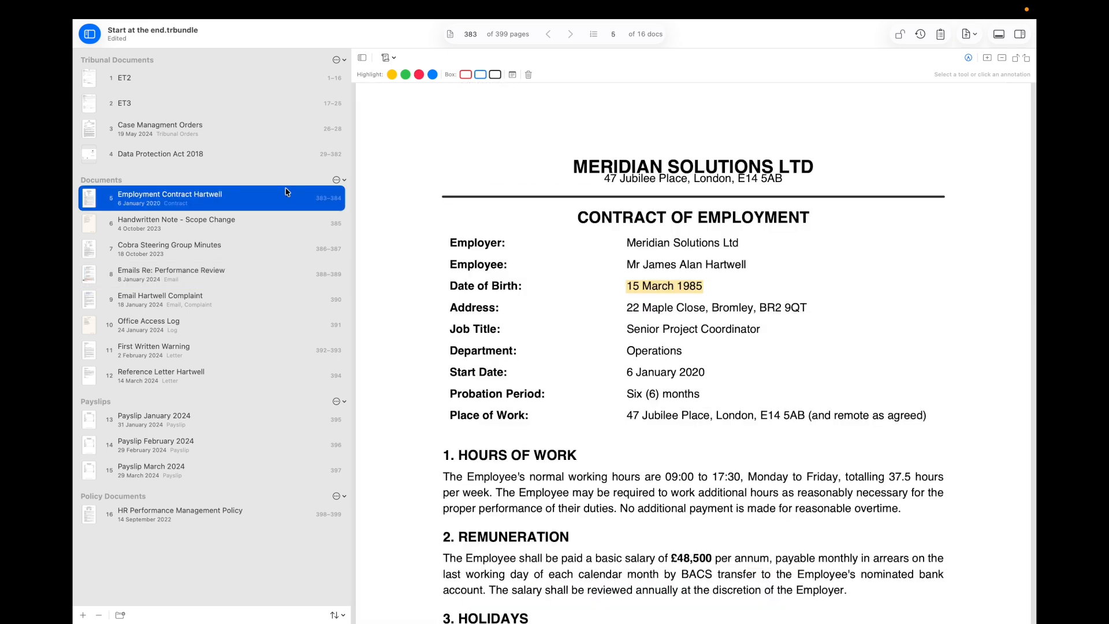
drag(351, 234, 295, 239)
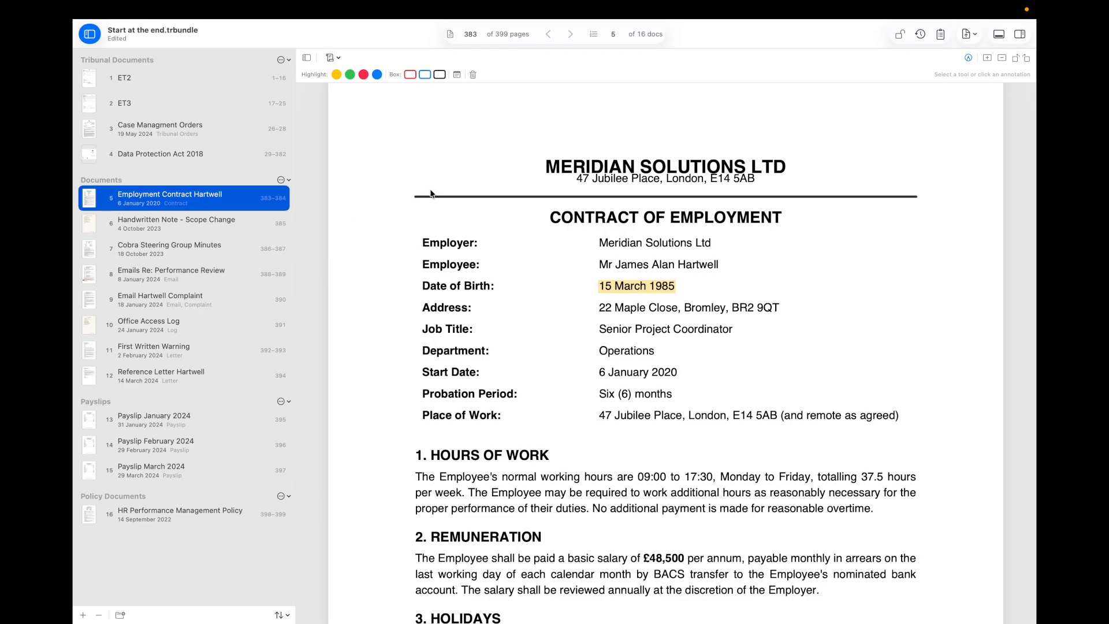
click(91, 35)
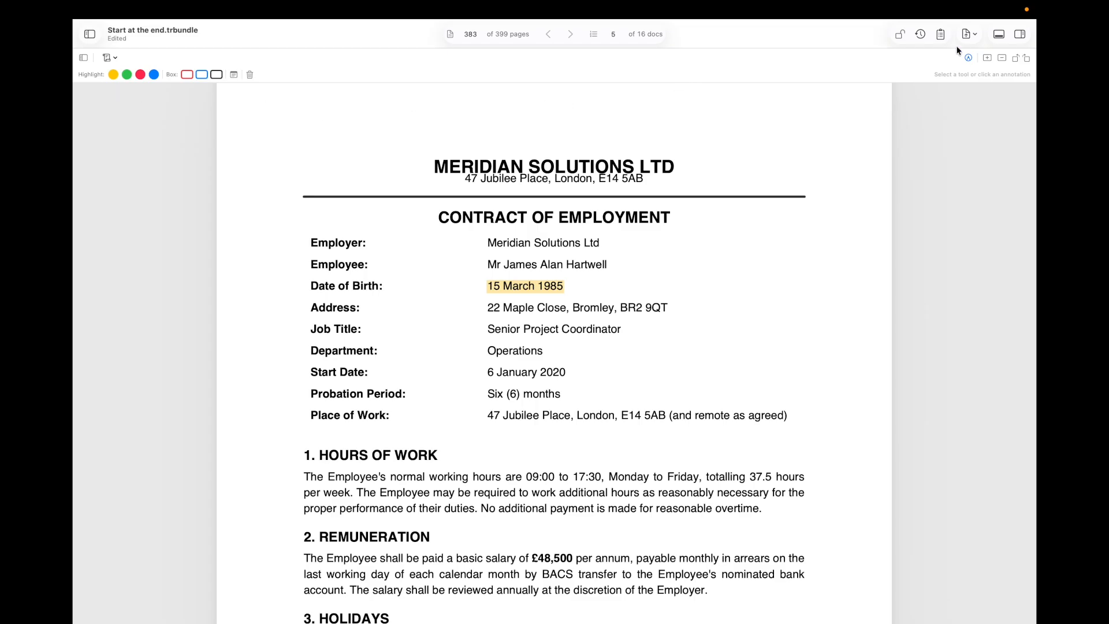
Hide the annotation tools and show the contract's page thumbnails at an enlarged size.
click(968, 58)
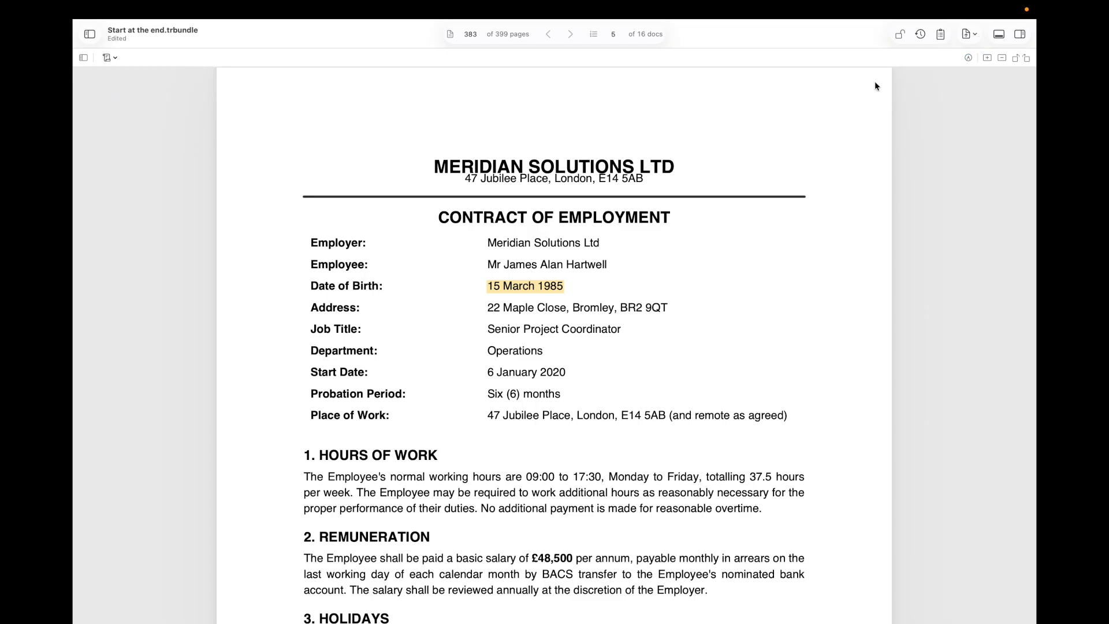
click(82, 57)
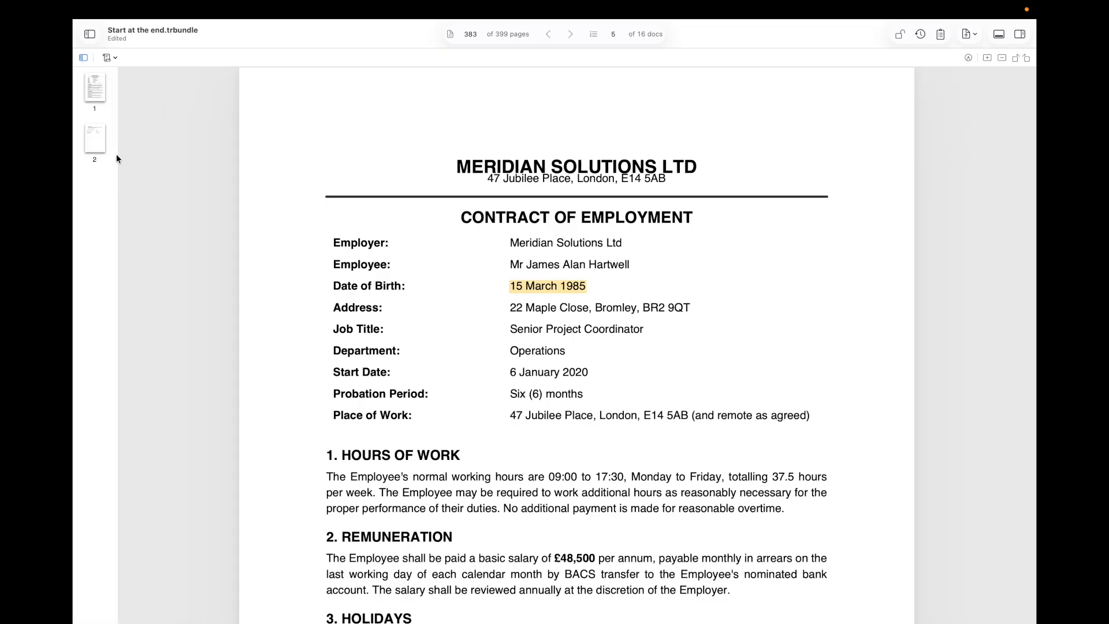
drag(117, 154, 208, 173)
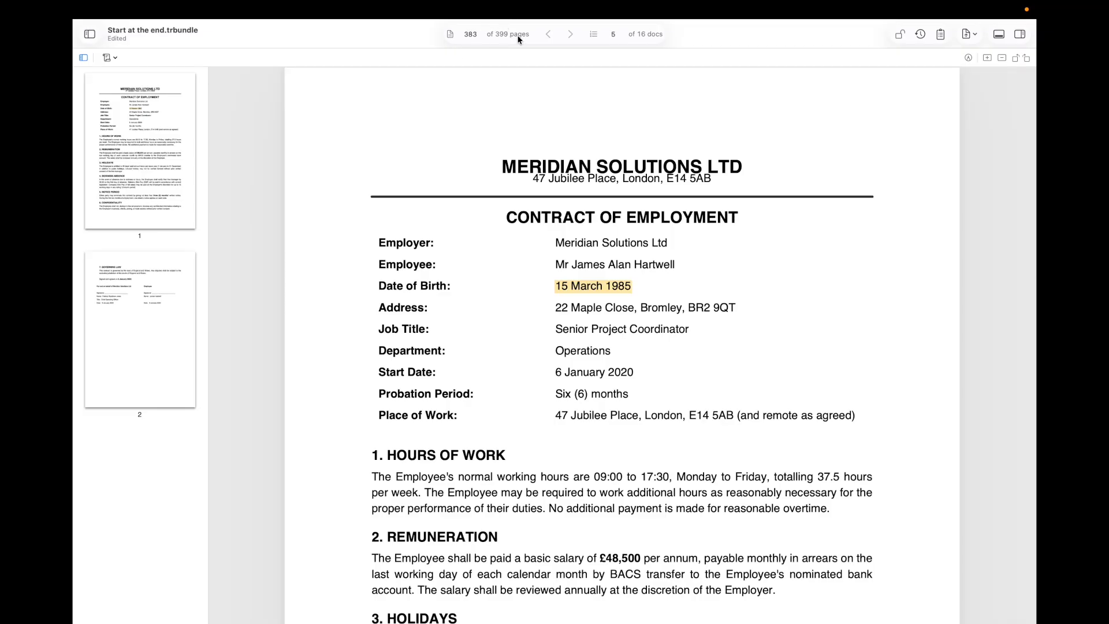
Jump in turn to bundle pages 3, 17 and 381 by page number.
click(471, 35)
text(3)
key(Return)
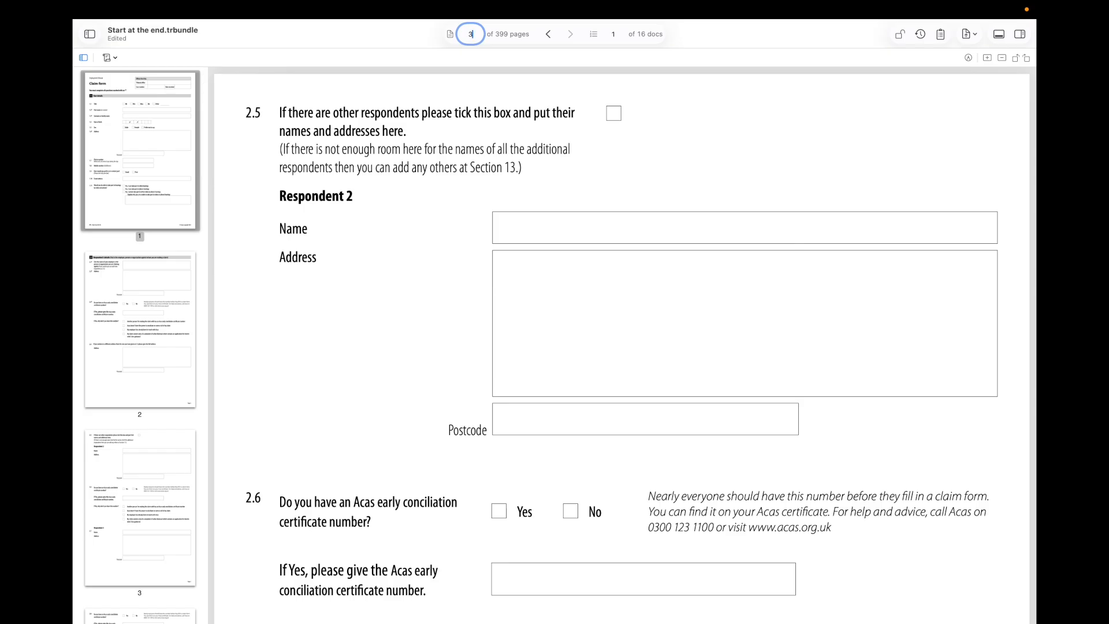
key(BackSpace)
text(17)
key(Return)
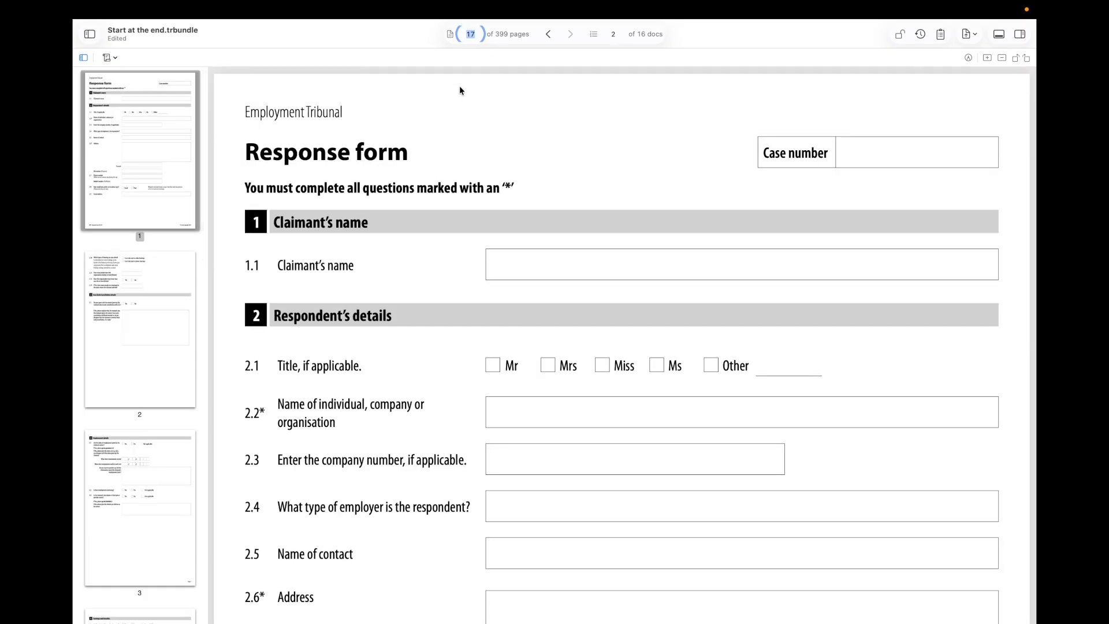
text(381)
key(Return)
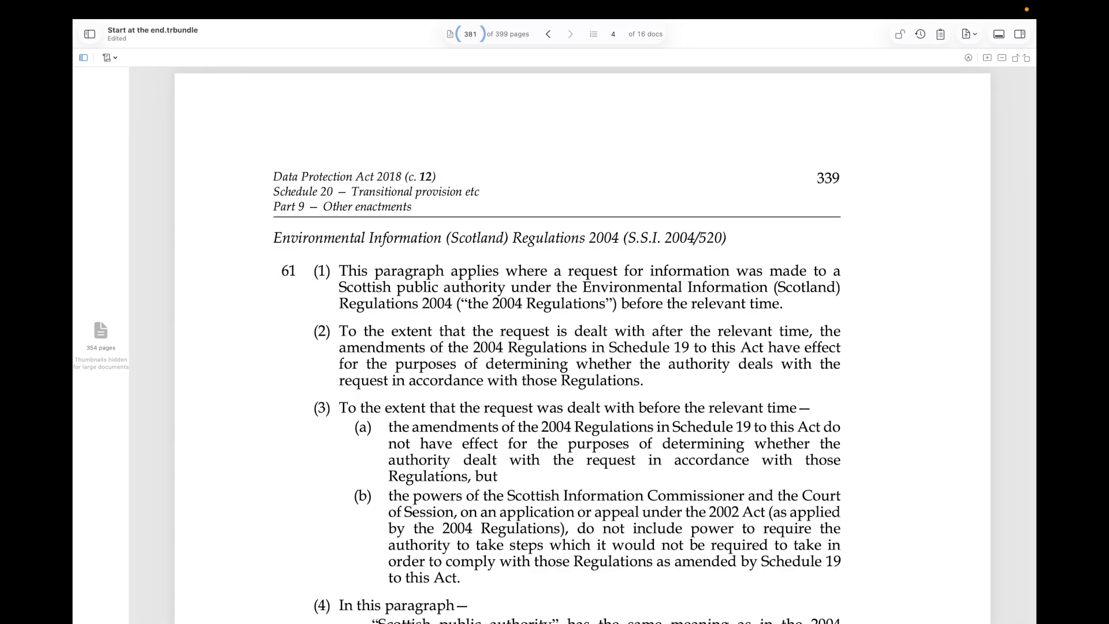
Jump by document number to document 2 and then document 3.
click(613, 34)
key(BackSpace)
text(2)
key(Return)
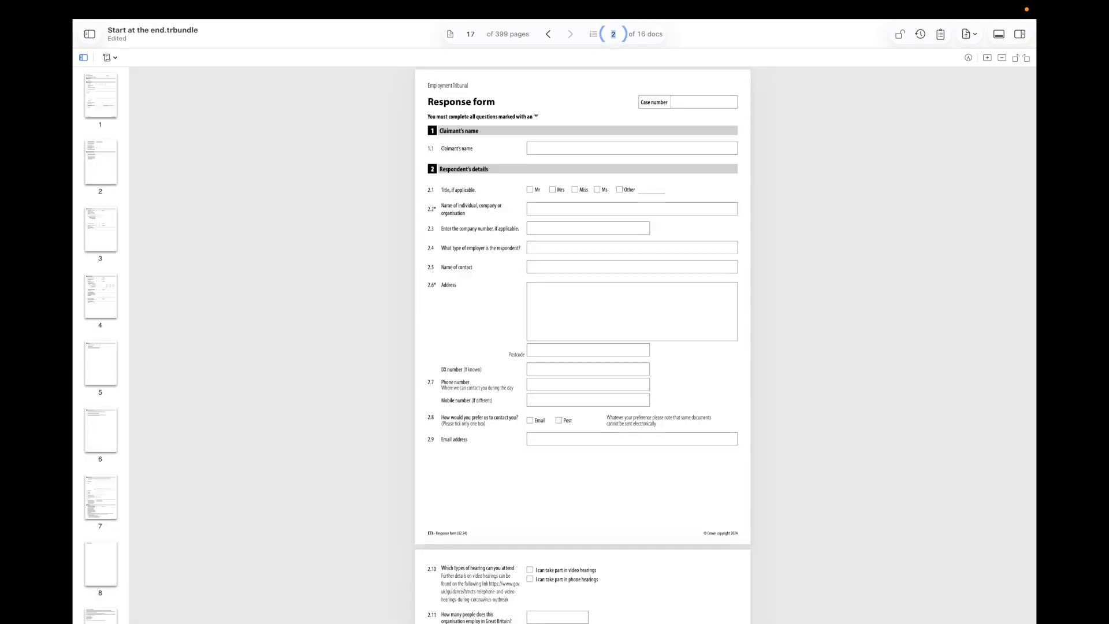
key(BackSpace)
text(3)
key(Return)
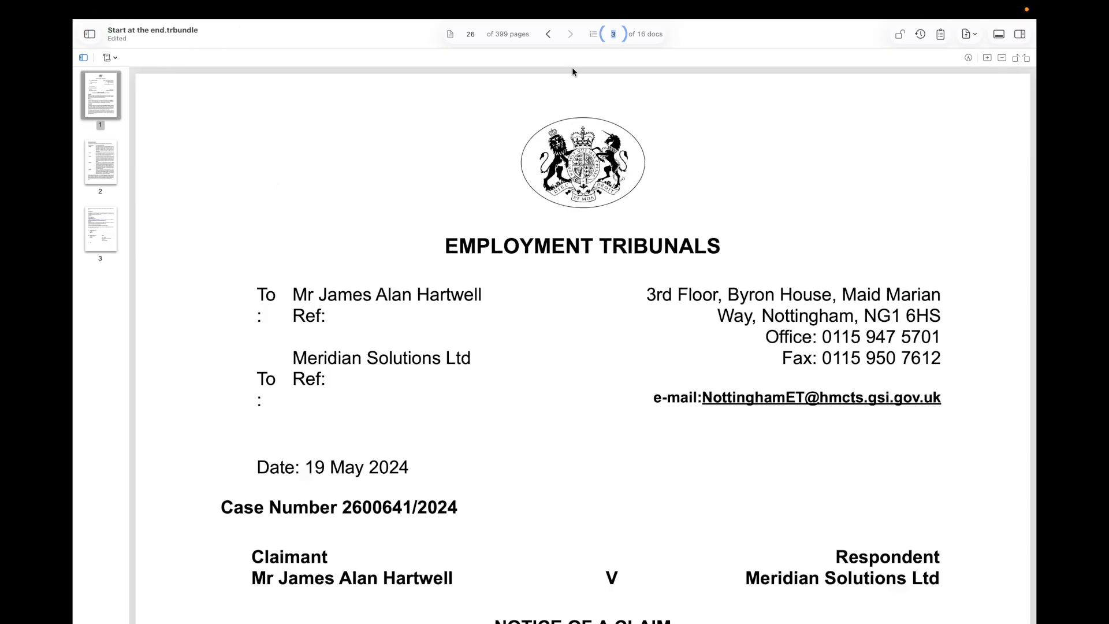
Step back through the previously visited pages until the employment contract on page 383 is reached.
click(548, 36)
click(548, 36)
click(549, 36)
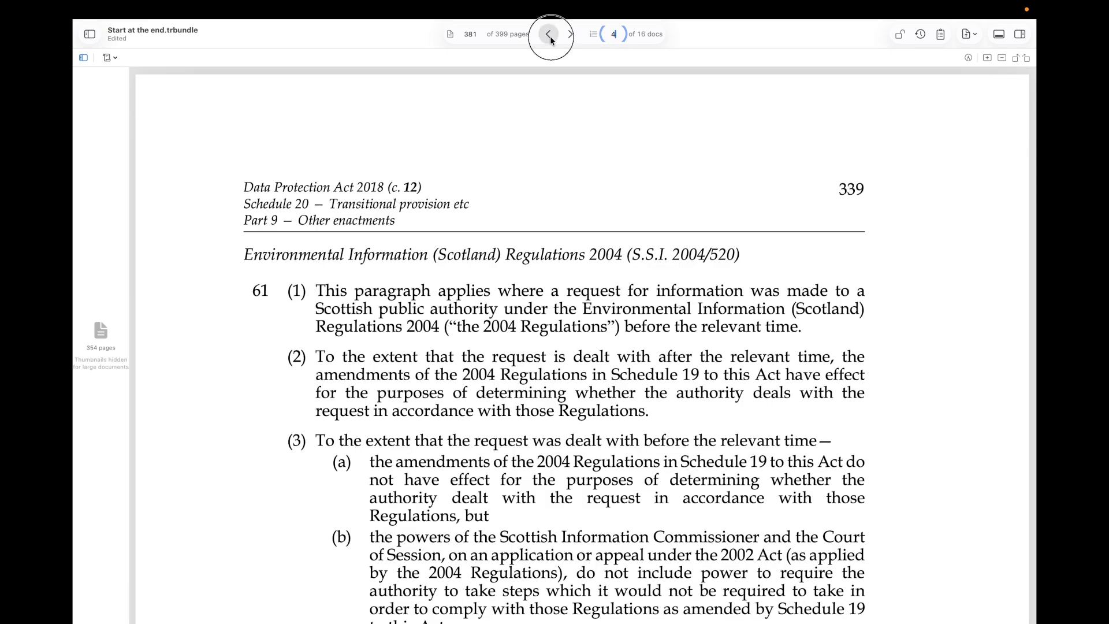
click(548, 35)
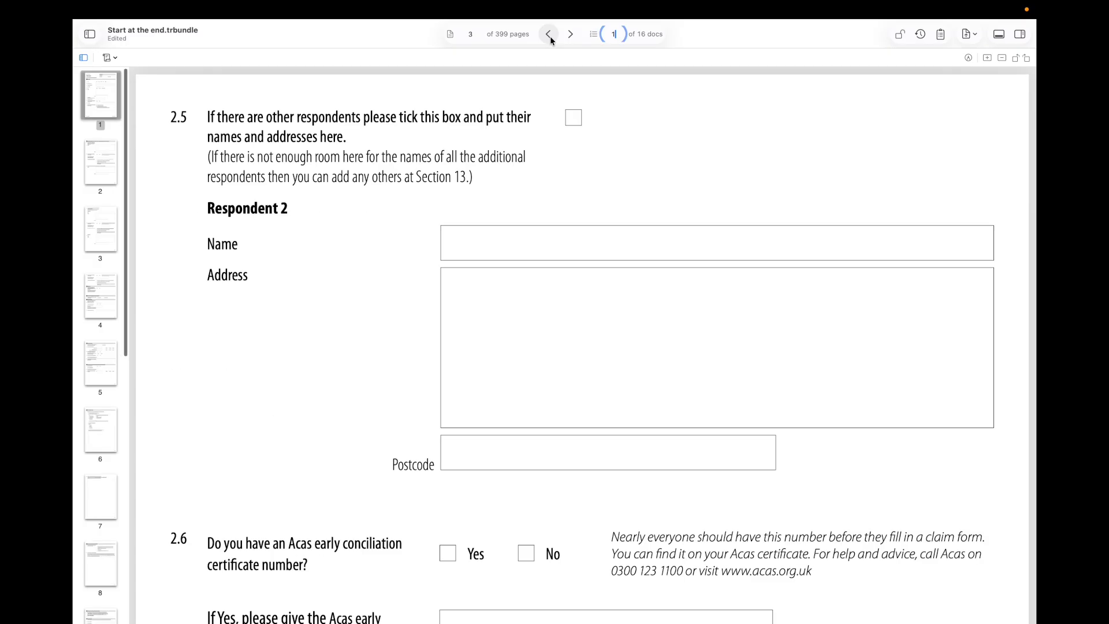
click(549, 36)
click(549, 37)
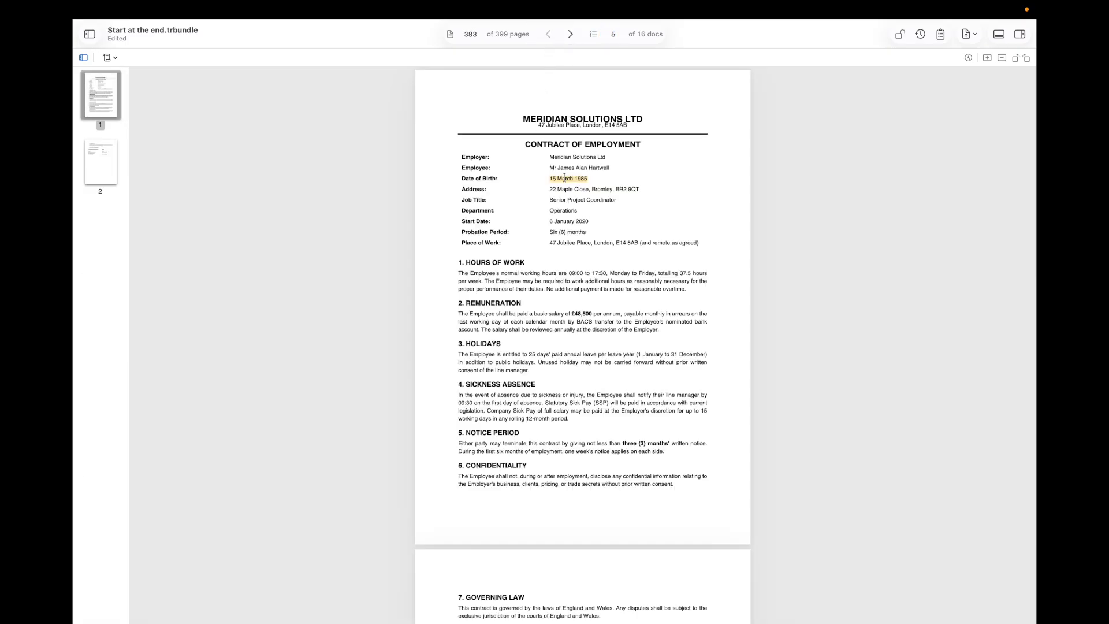
Show the document list again, widen it so full titles fit, and open Office Access Log.
click(90, 34)
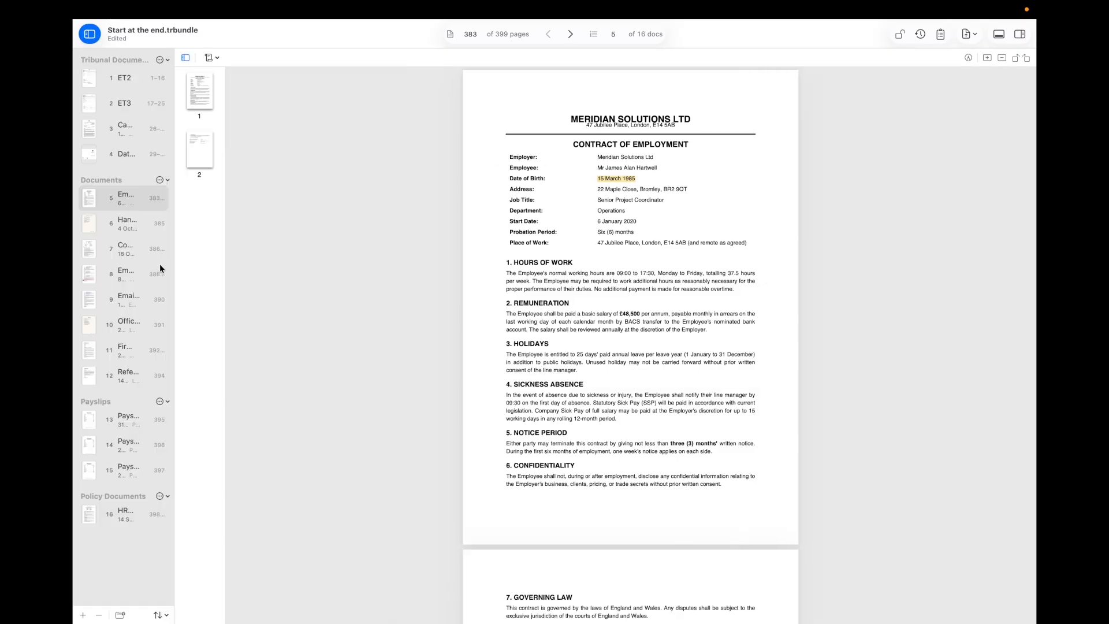
drag(175, 272, 289, 286)
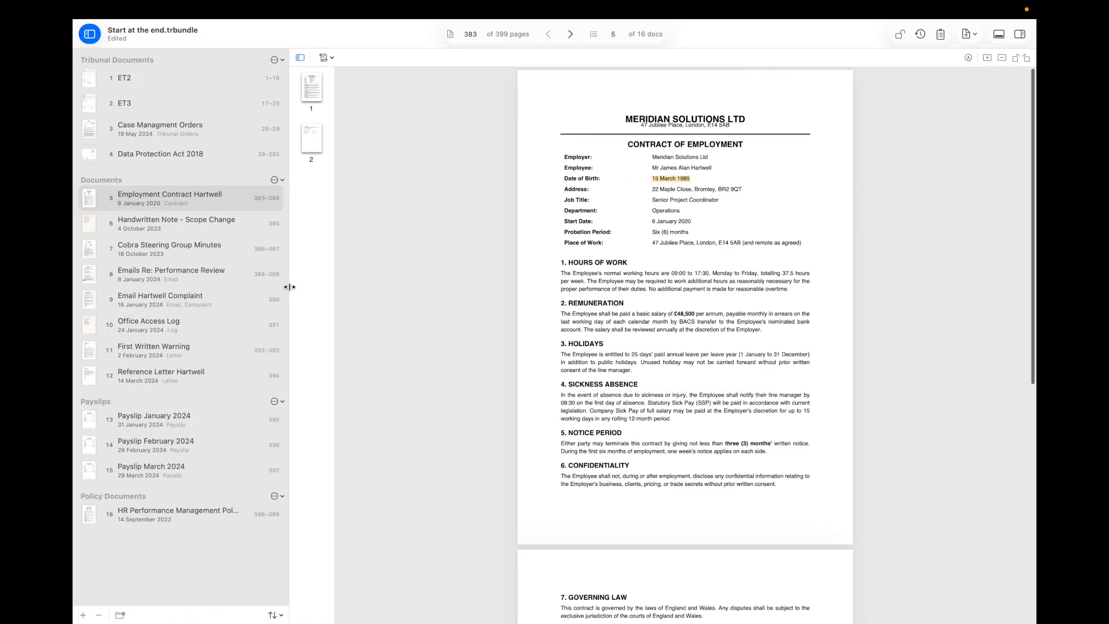
click(155, 329)
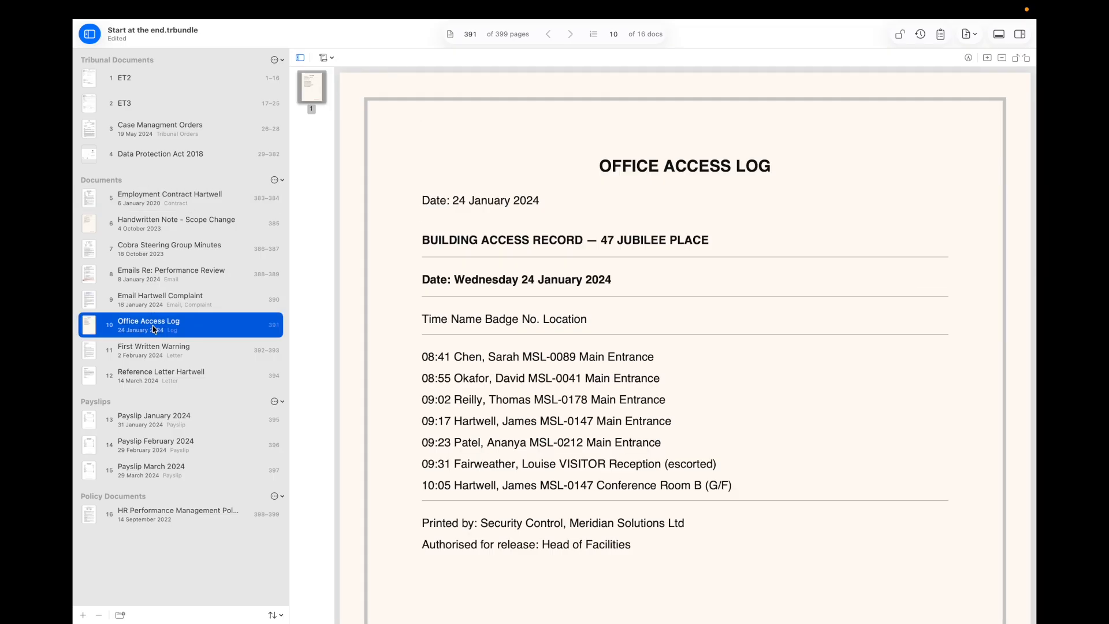
Show the inspector, widen it and display the bundle index.
click(1020, 34)
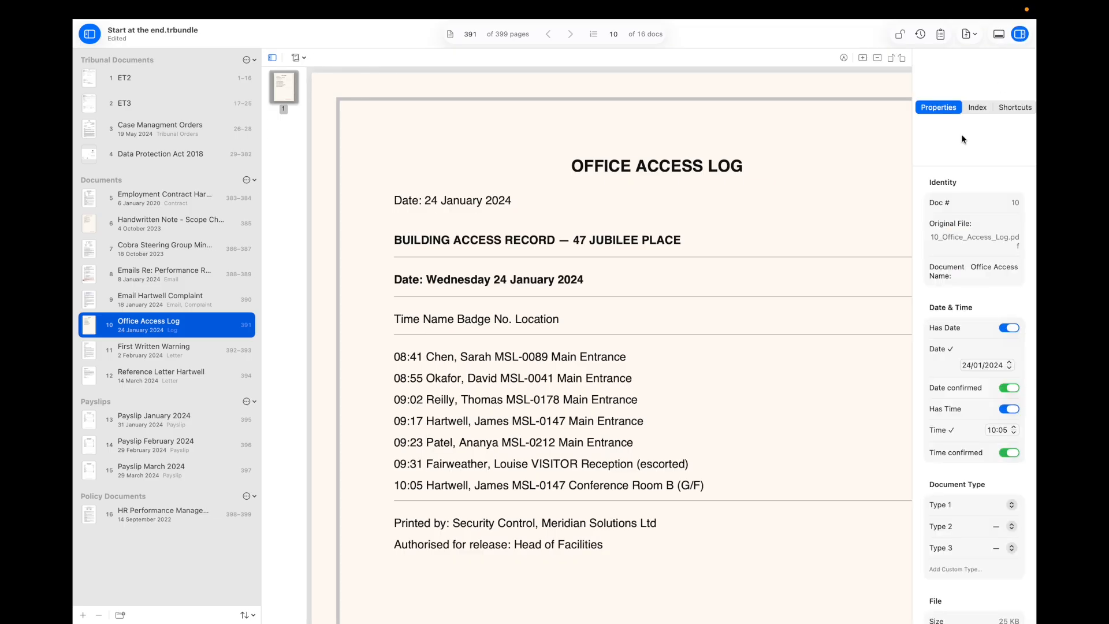
drag(910, 176, 855, 175)
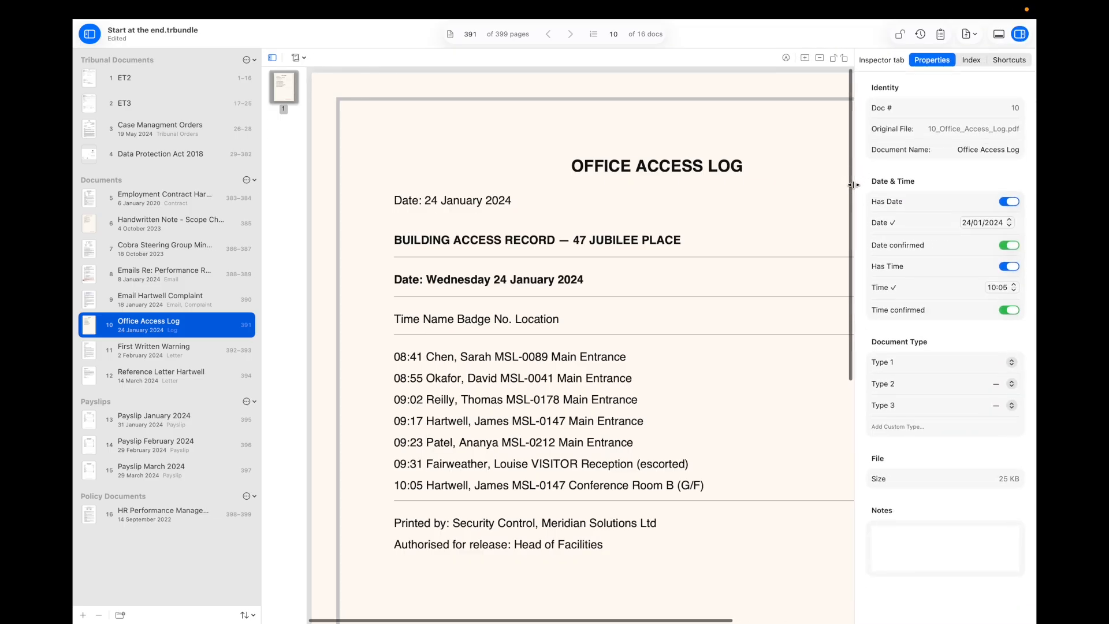
click(973, 62)
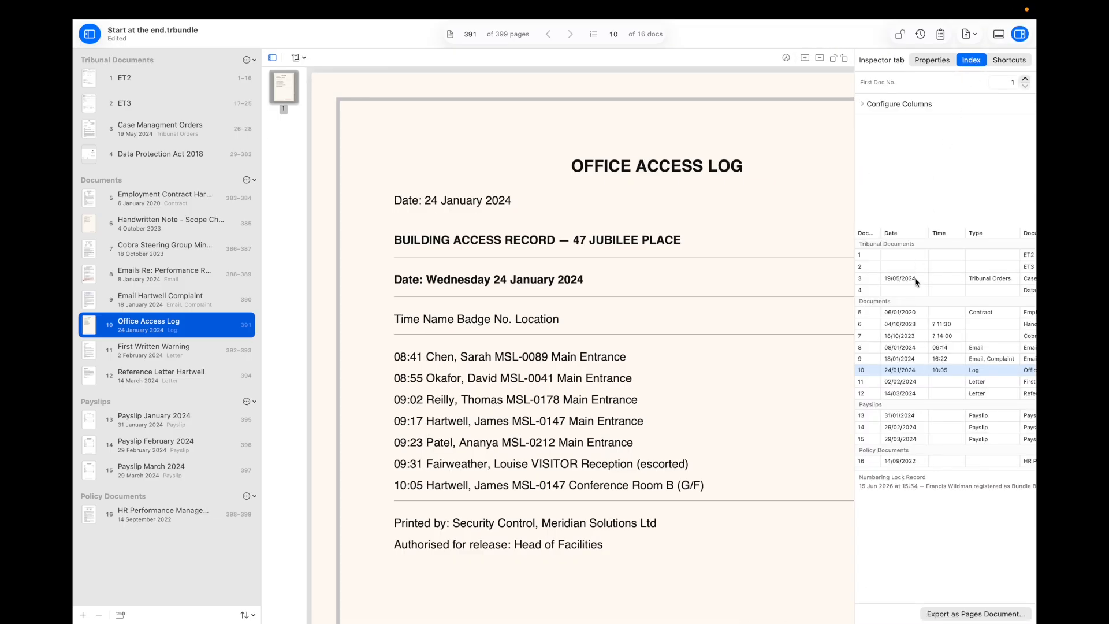
From the index, open the January and March 2024 payslips, the complaint email and the scope change note, and check the index's remaining columns.
click(897, 415)
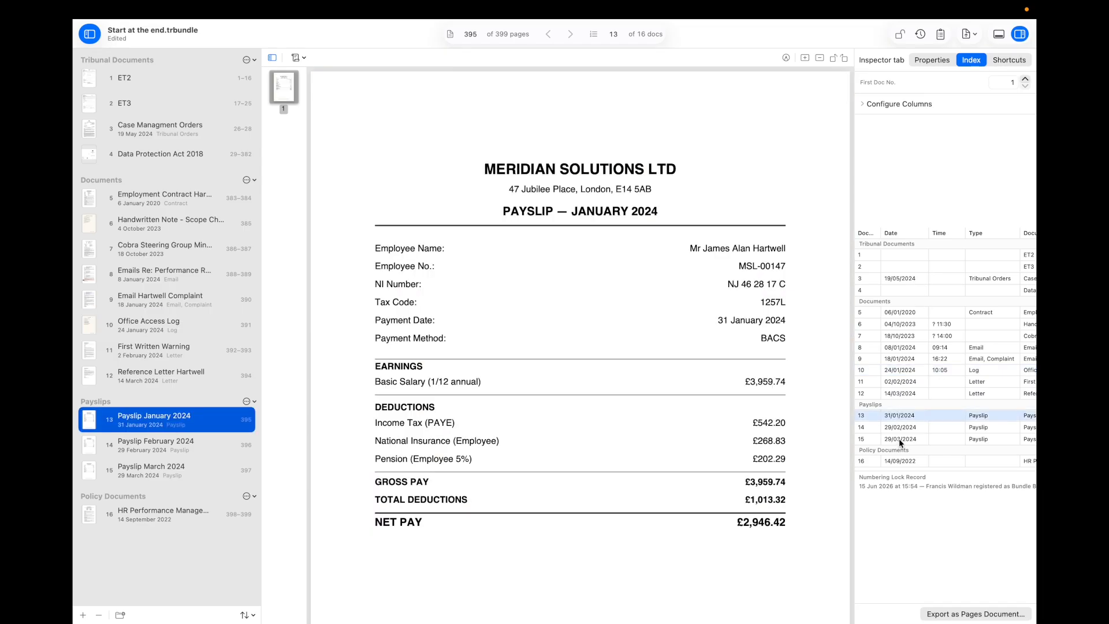
click(899, 440)
click(896, 357)
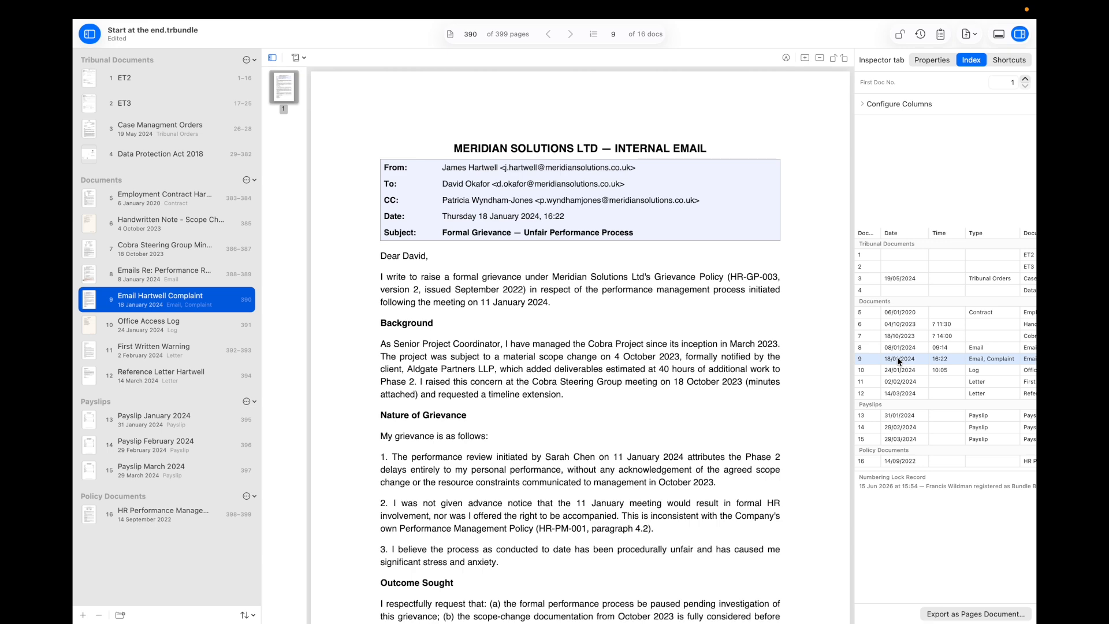
click(896, 329)
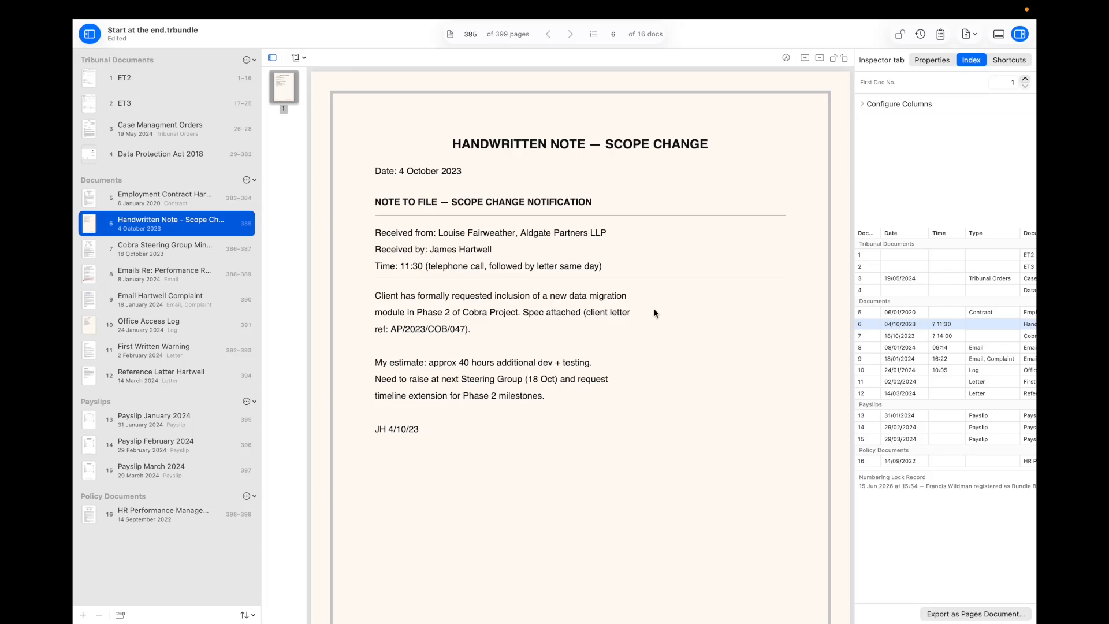
scroll(975, 529, right, 5)
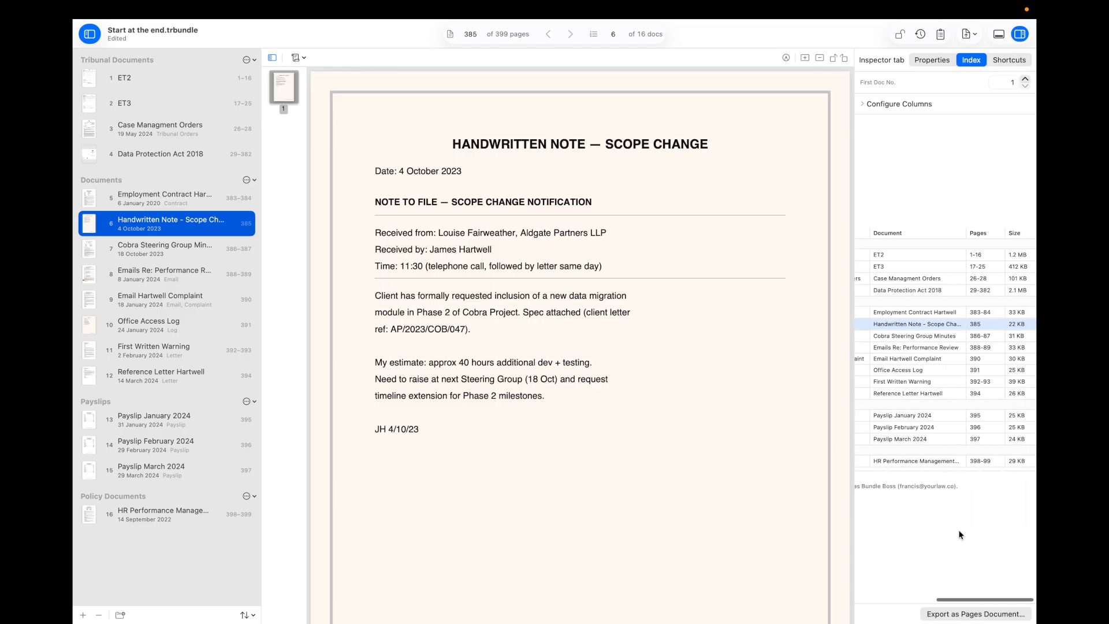
scroll(919, 491, left, 5)
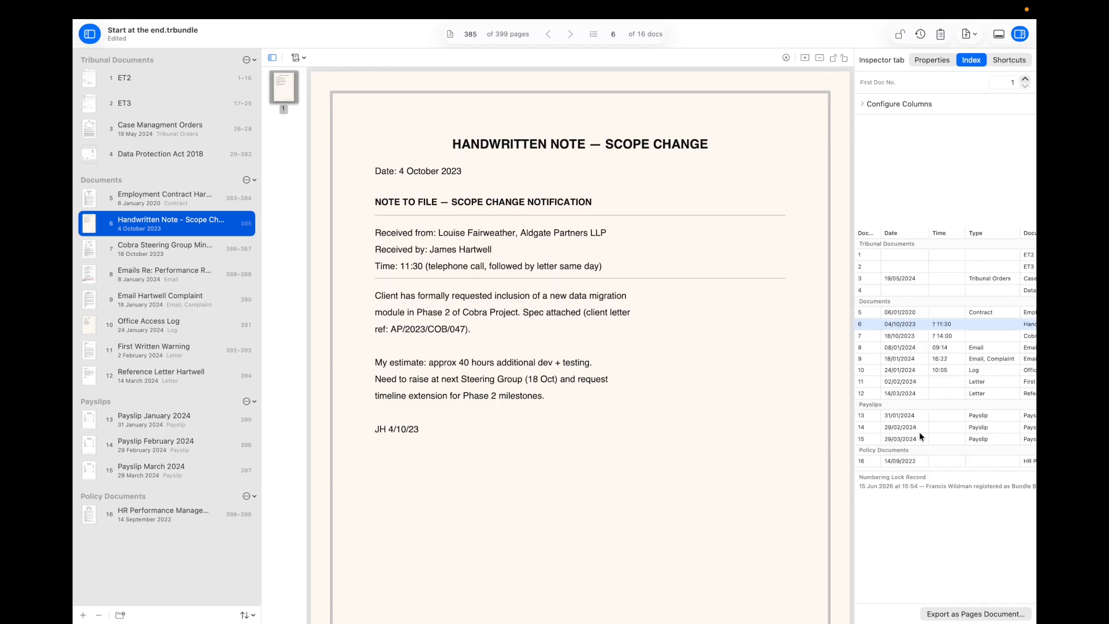